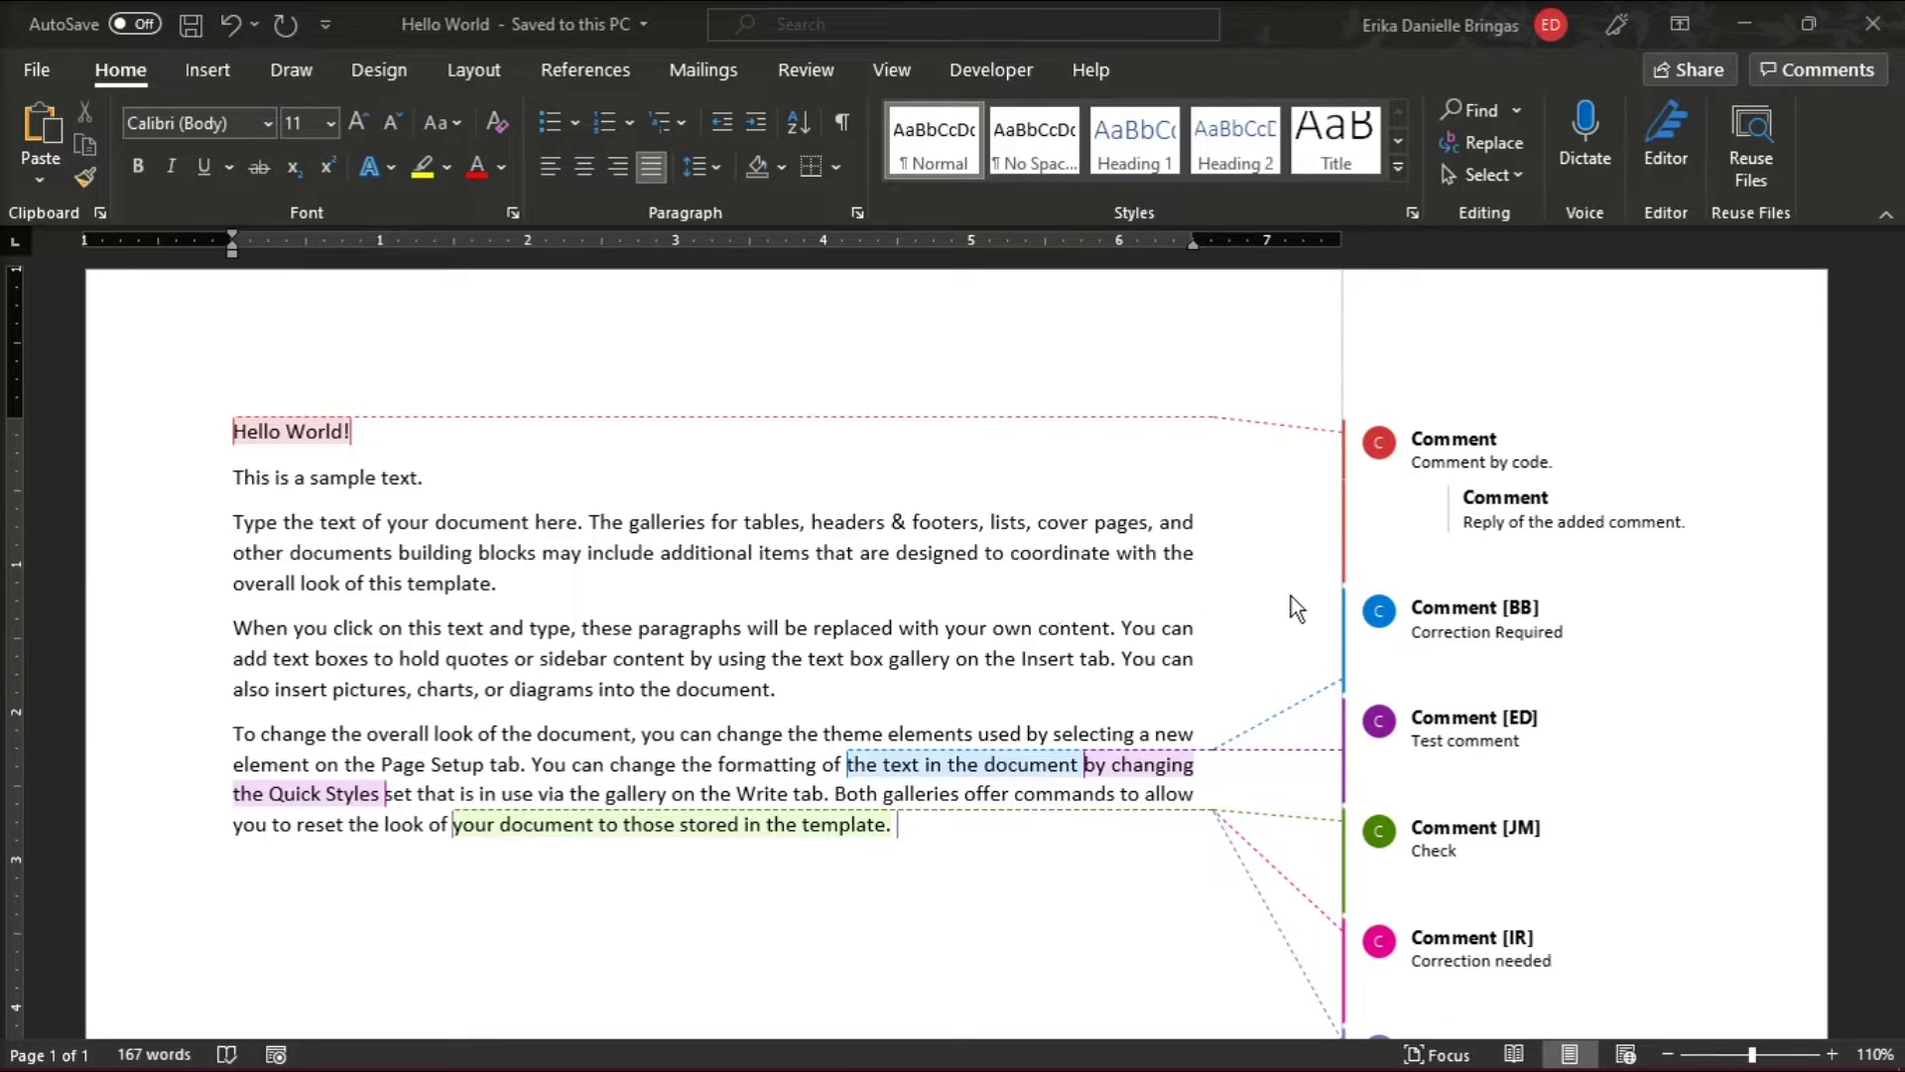
scroll(1574, 812, "down", 1)
scroll(1573, 811, "down", 3)
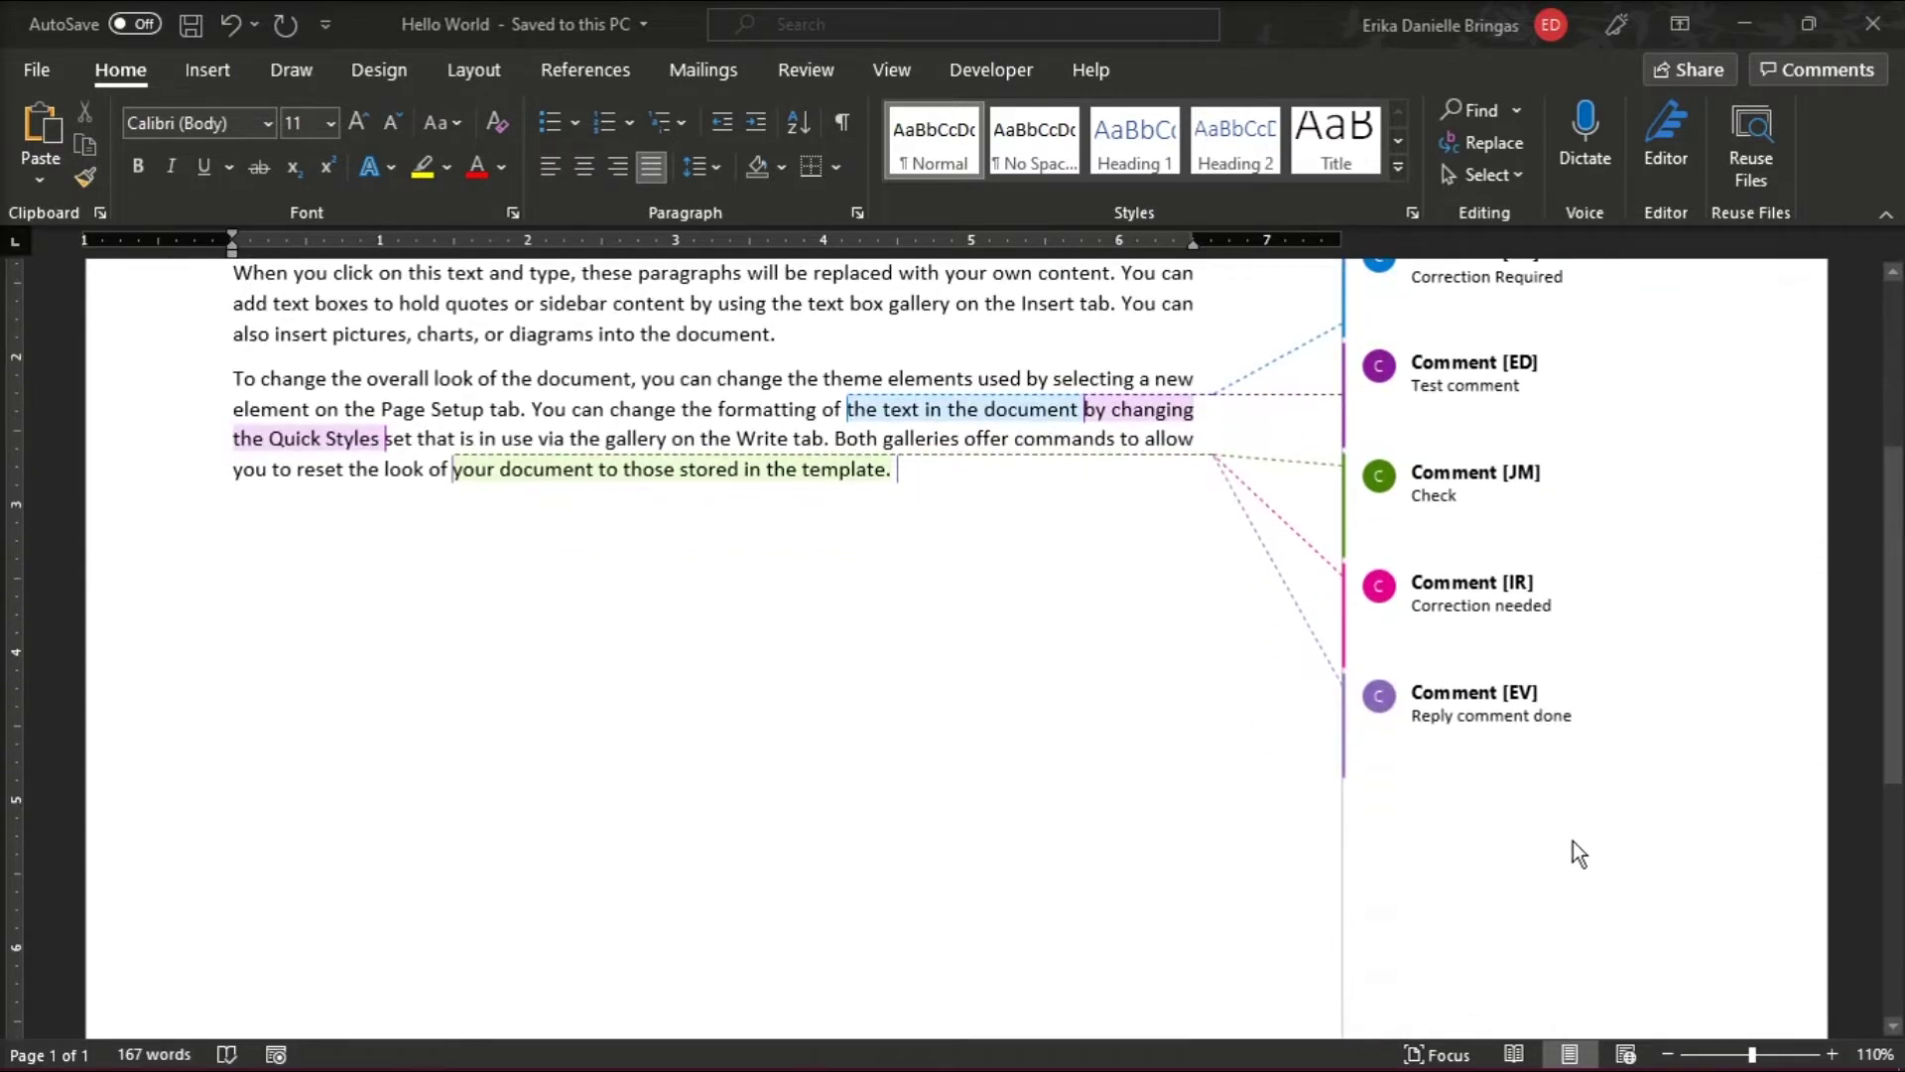
scroll(1572, 878, "down", 2)
scroll(1572, 879, "down", 1)
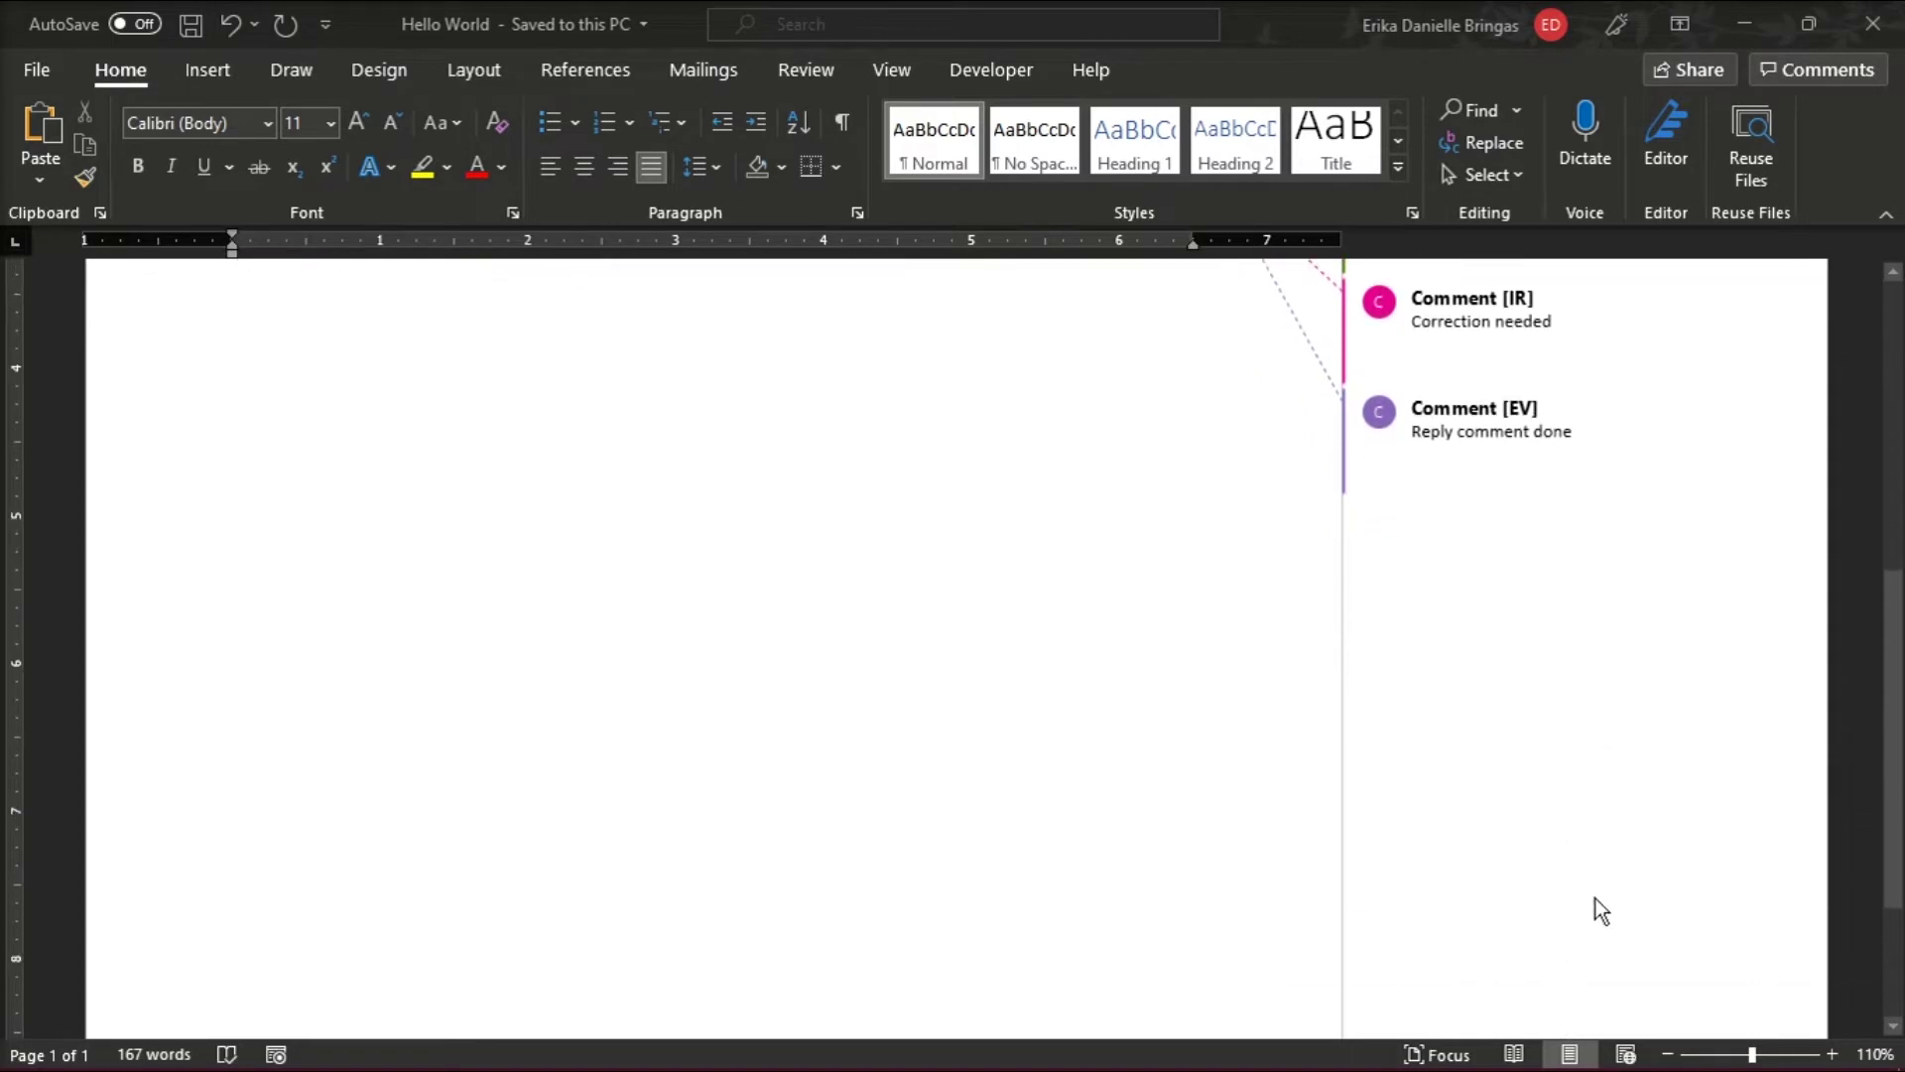
scroll(1596, 912, "down", 2)
scroll(1600, 811, "down", 1)
scroll(1604, 728, "up", 4)
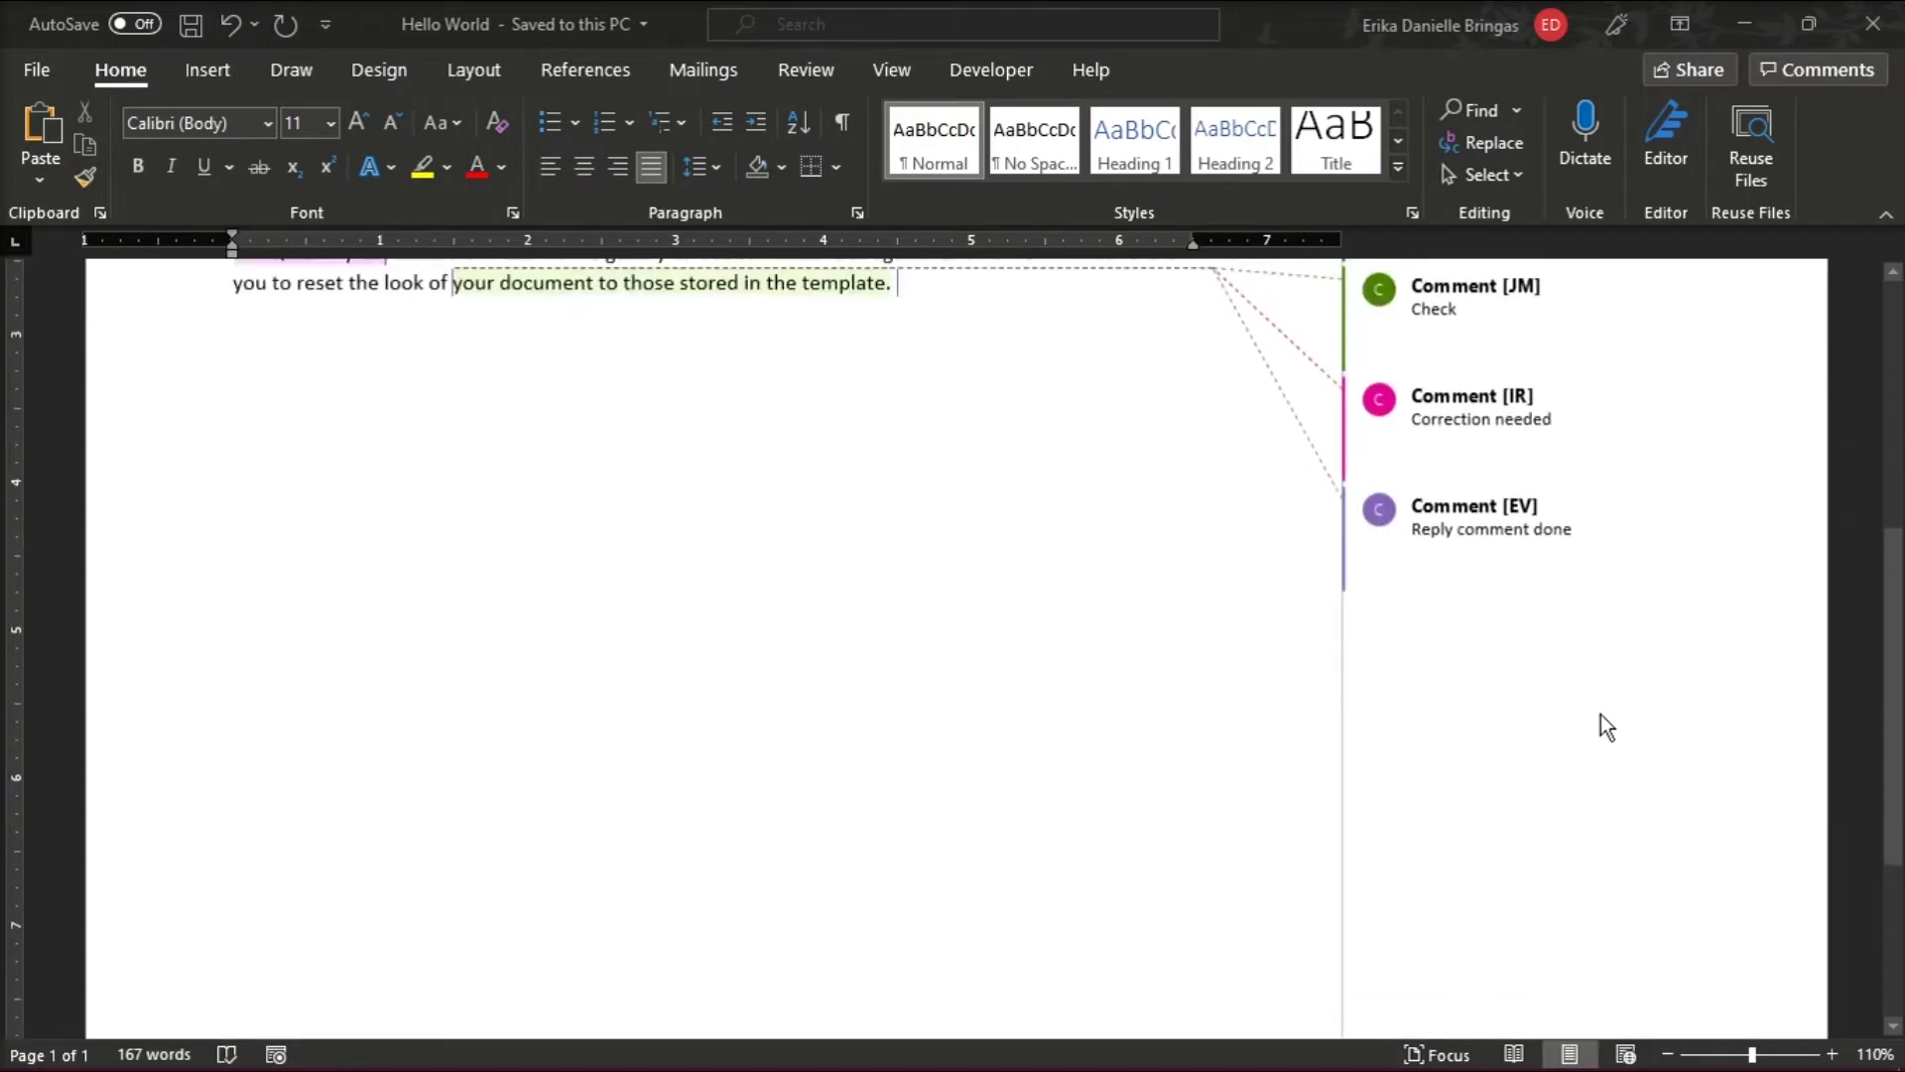
scroll(1601, 715, "up", 5)
scroll(1600, 715, "up", 1)
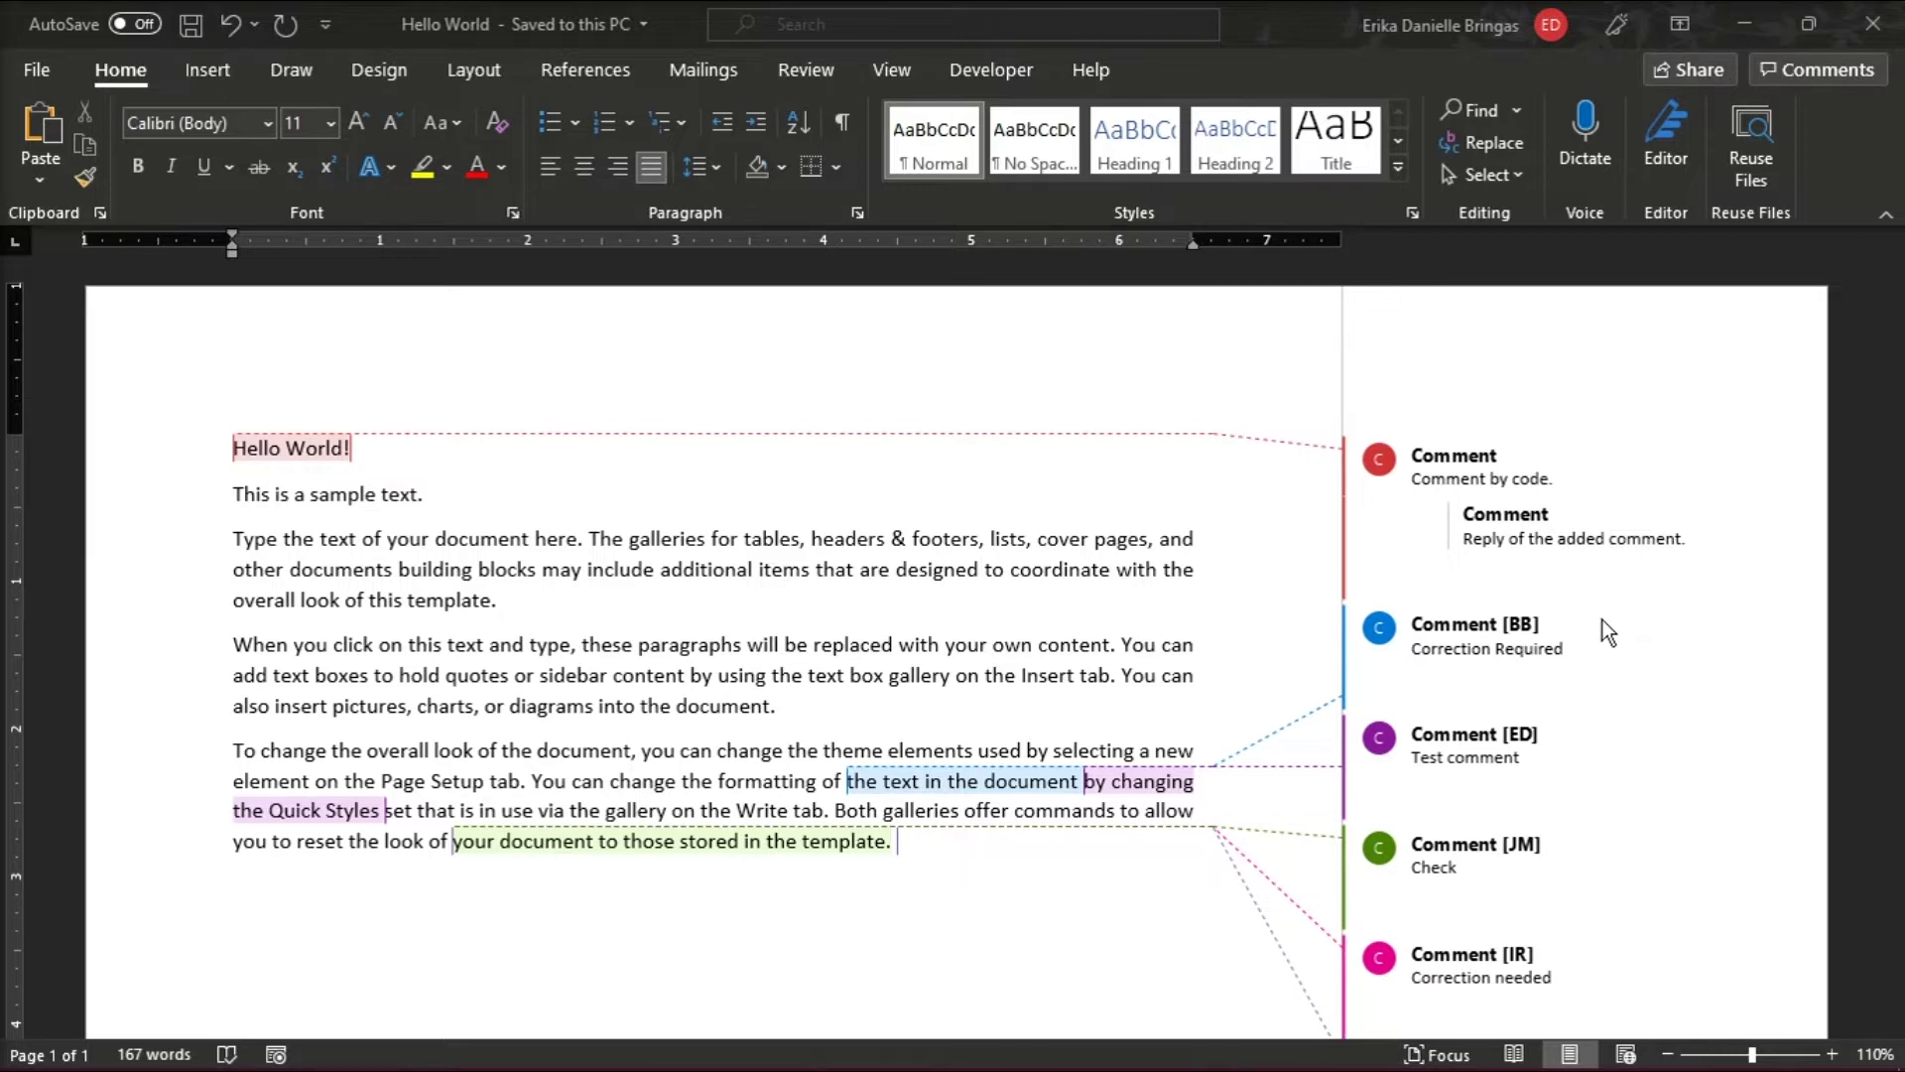
Step: Delete the comment thread on 'Hello World!', then delete all comments in the document
left_click(779, 74)
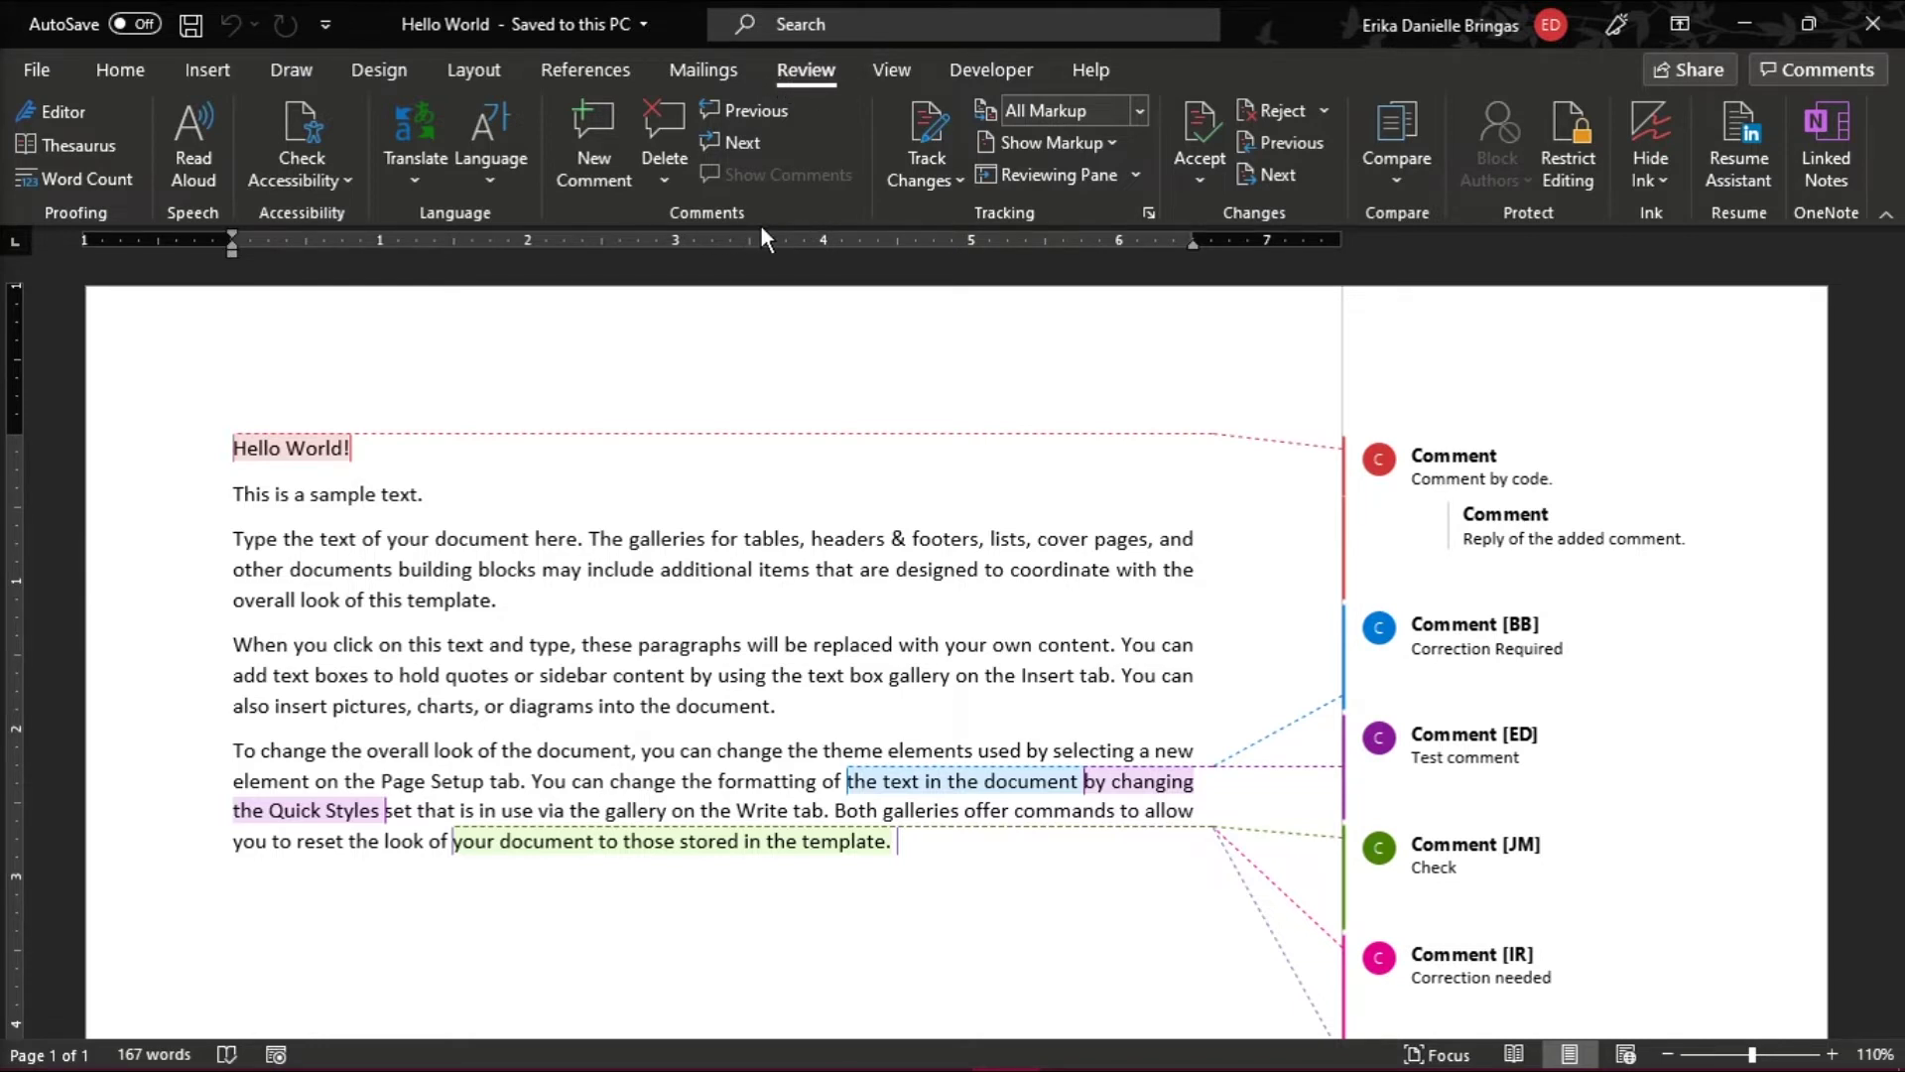
left_click(655, 130)
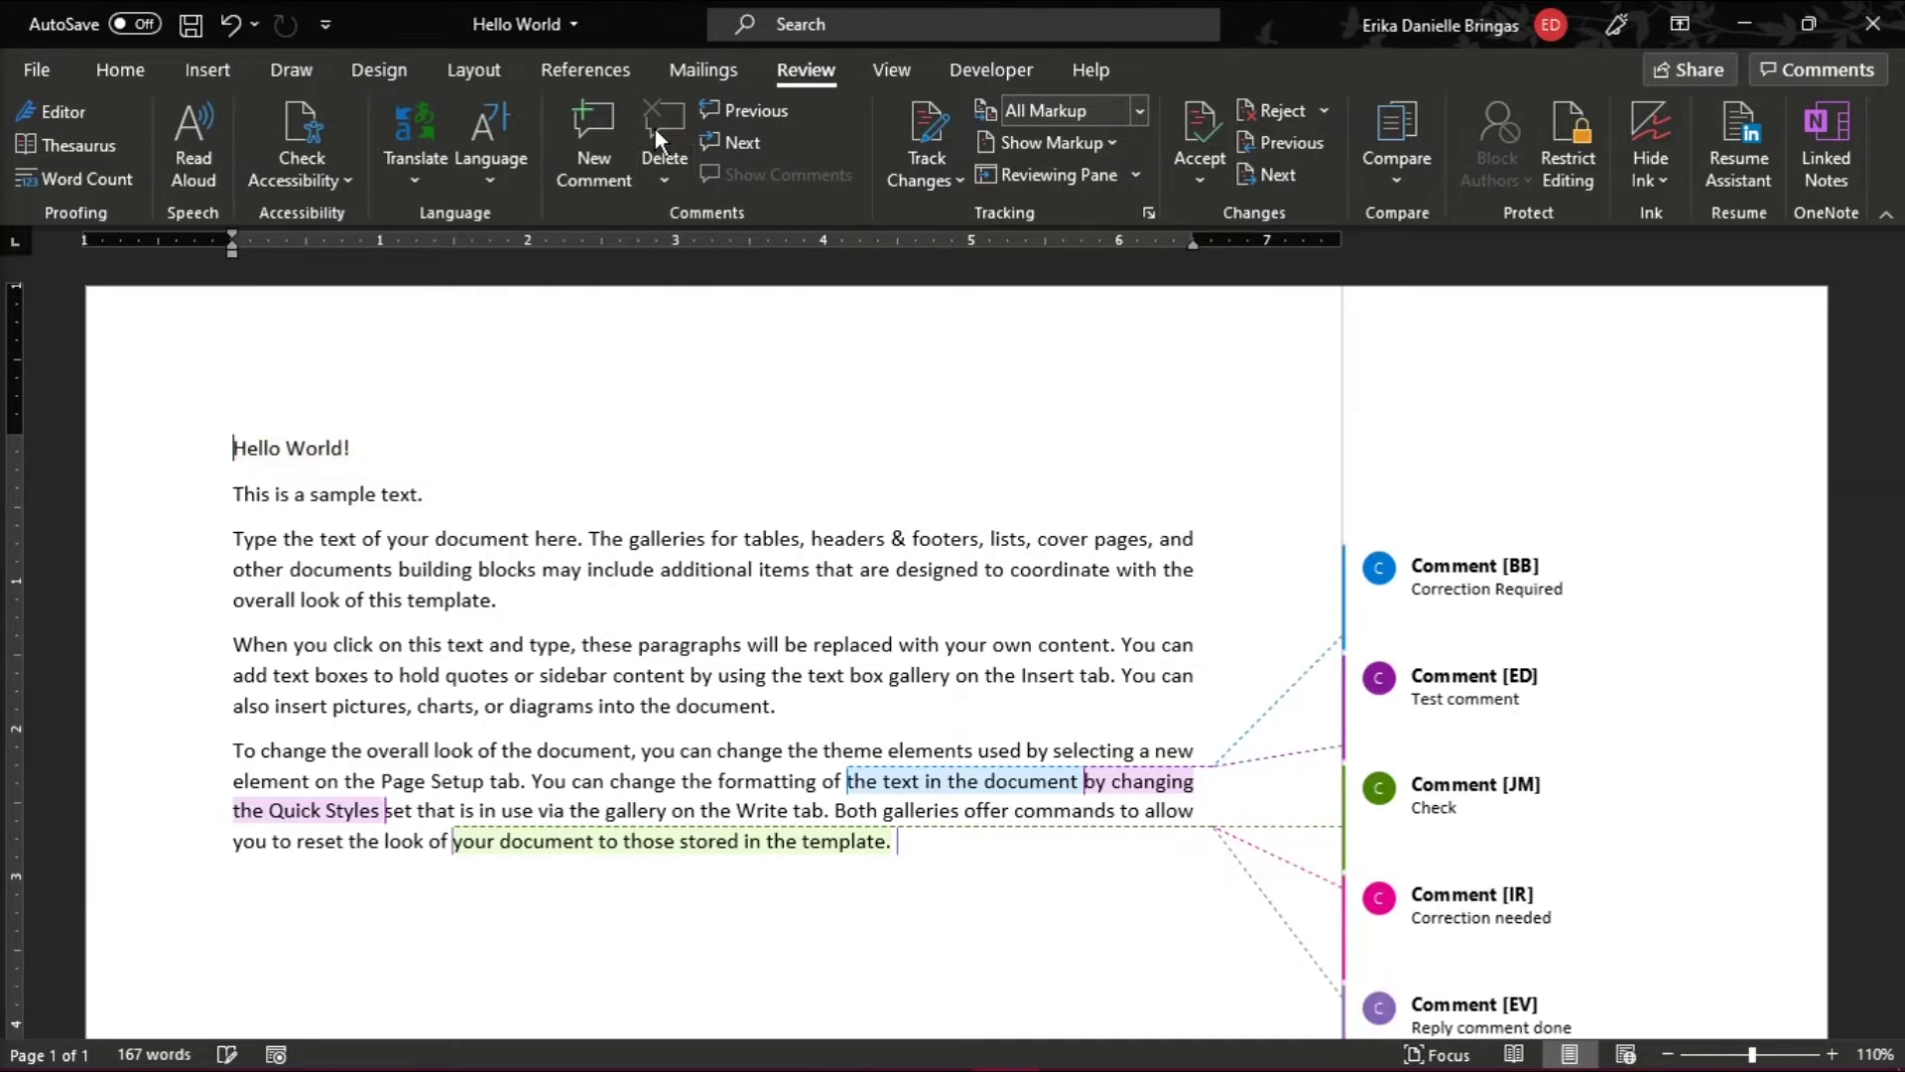
left_click(655, 169)
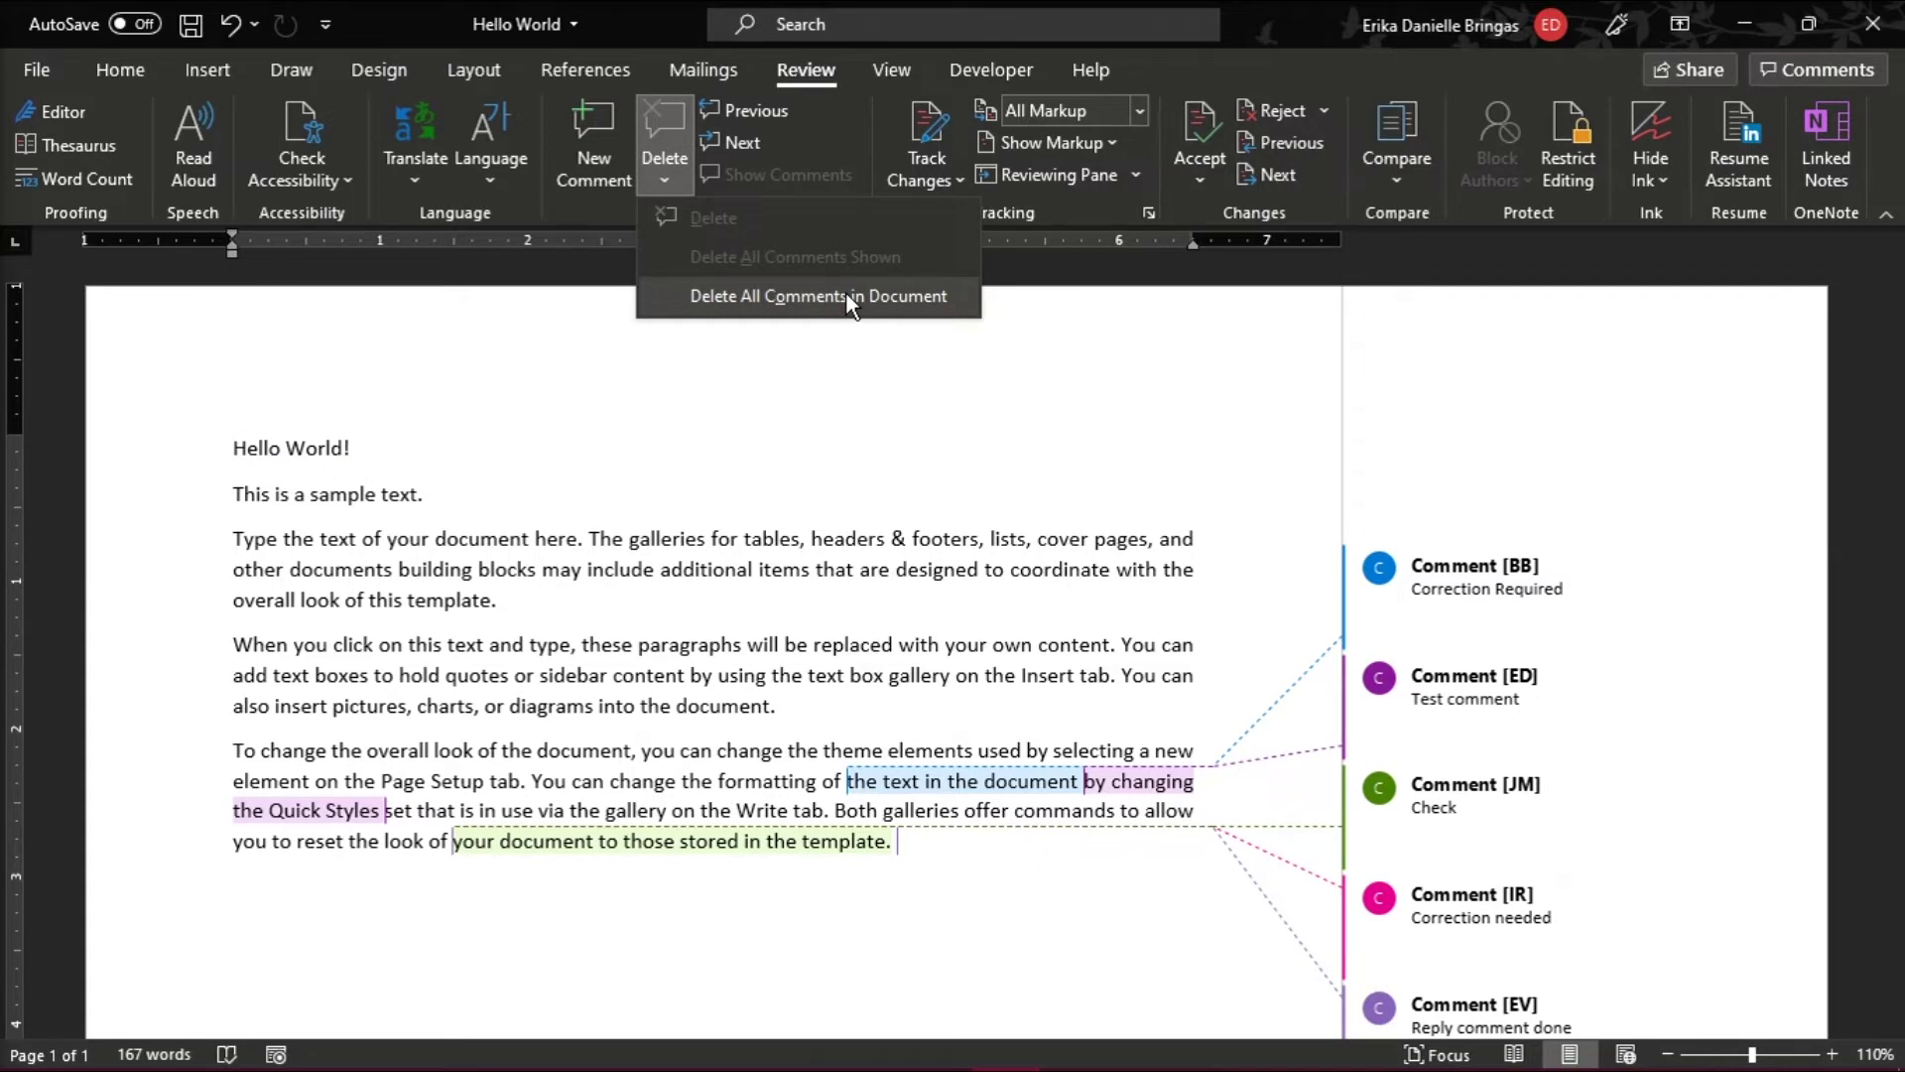
left_click(846, 295)
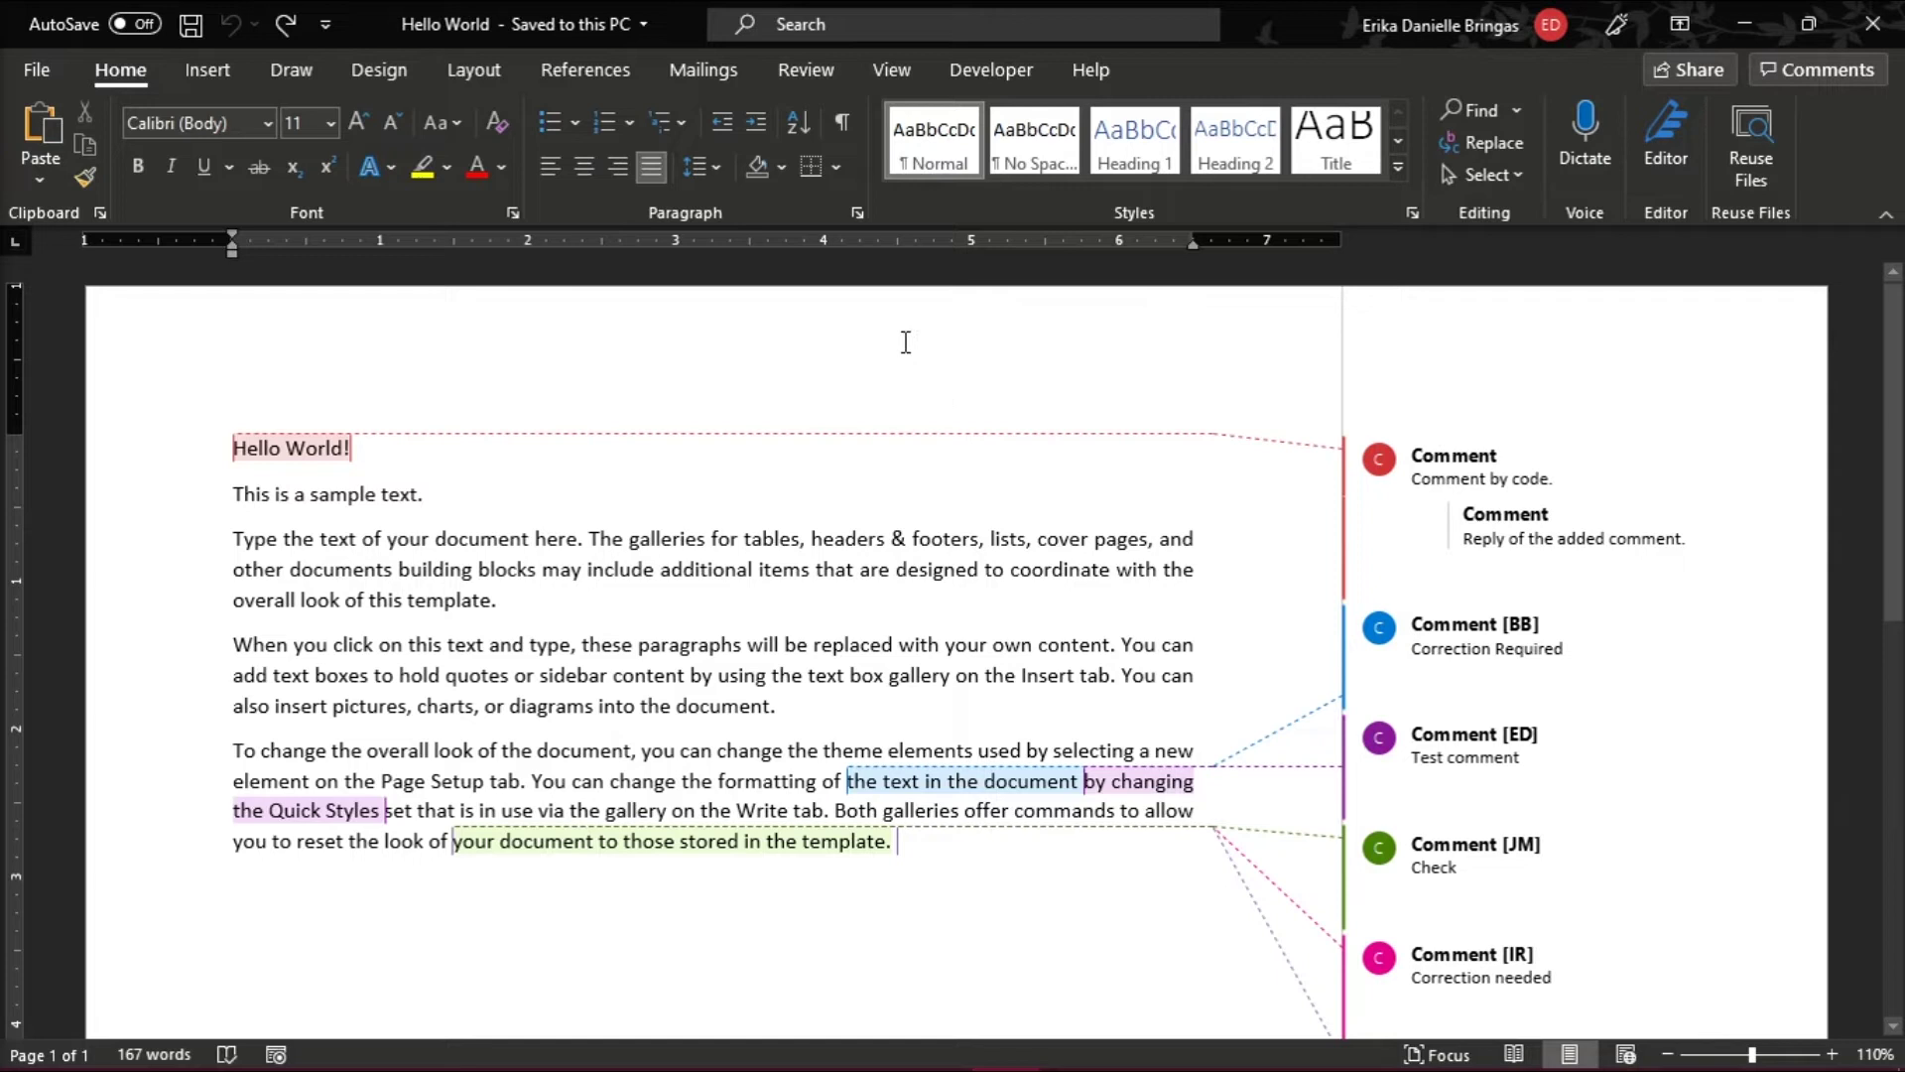
Step: Step through the document's comments and changes to reach the top comment thread
left_click(804, 71)
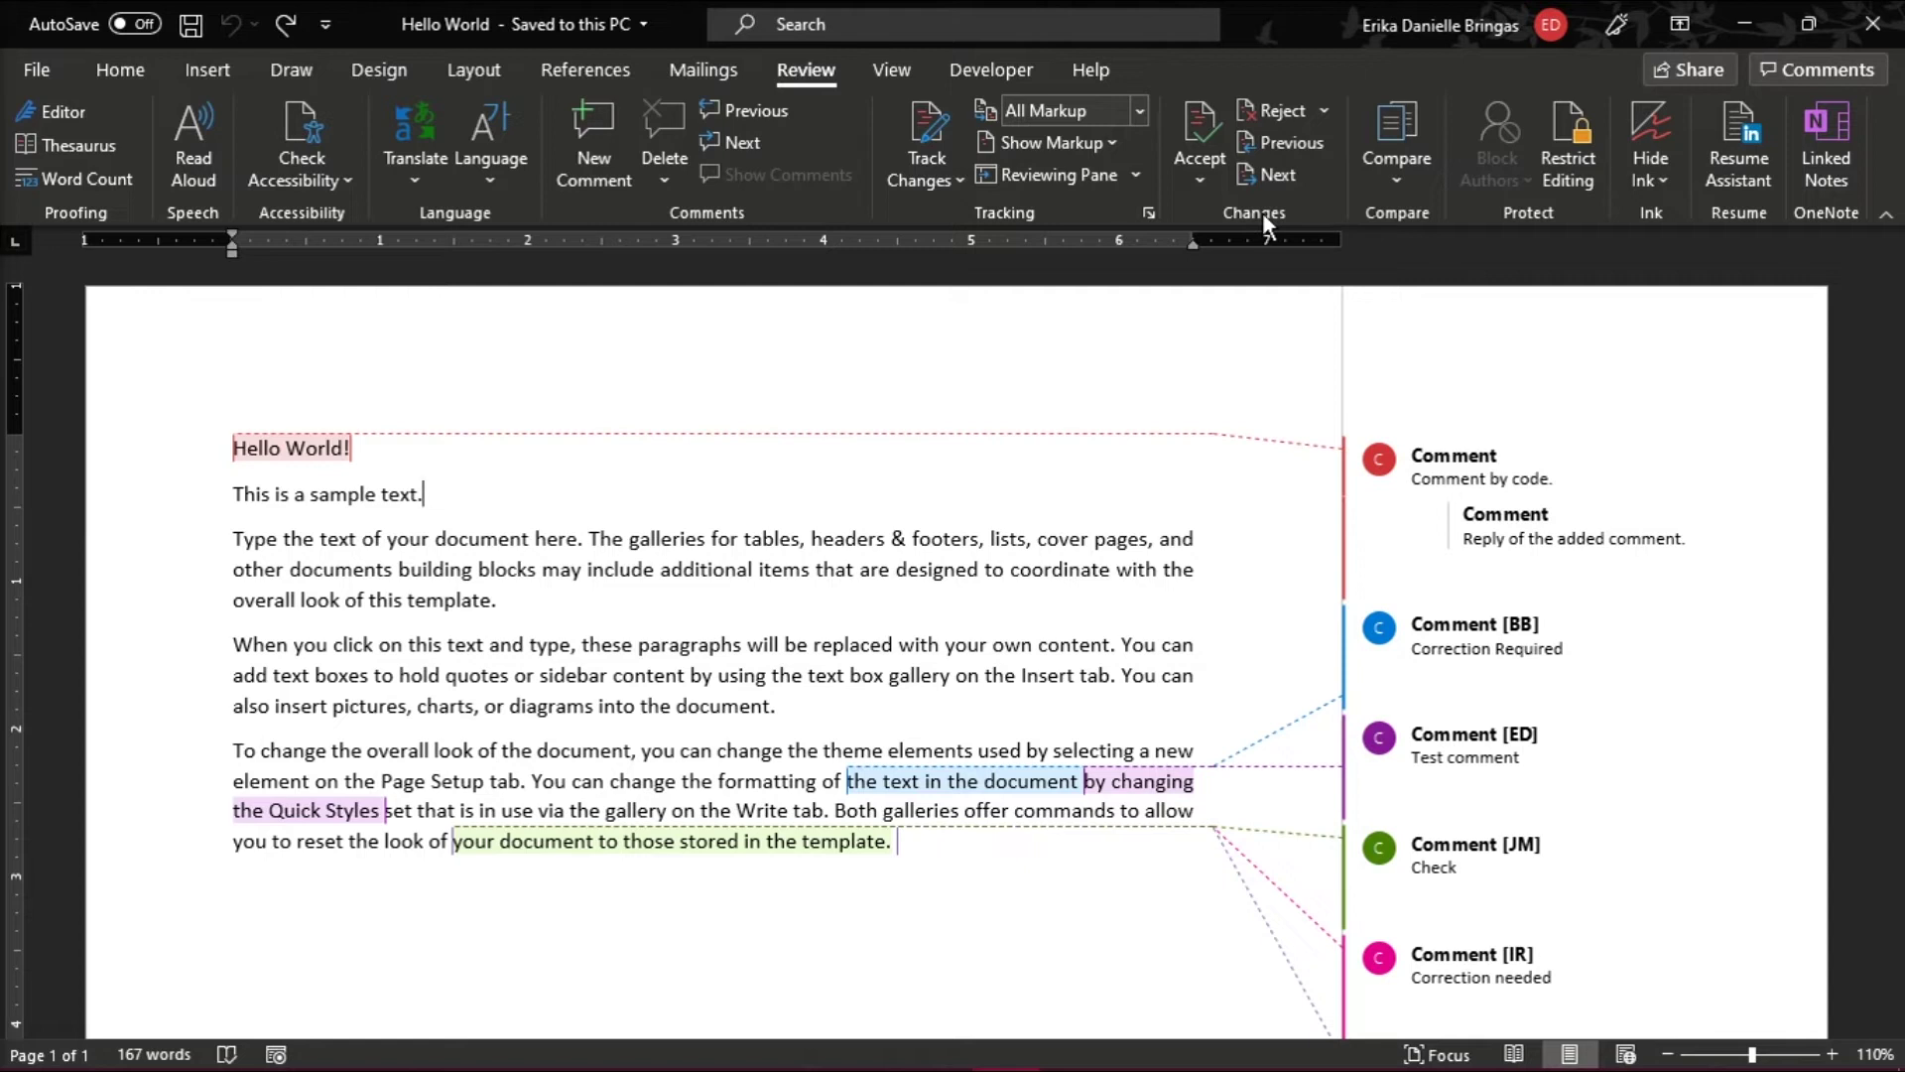
left_click(1246, 173)
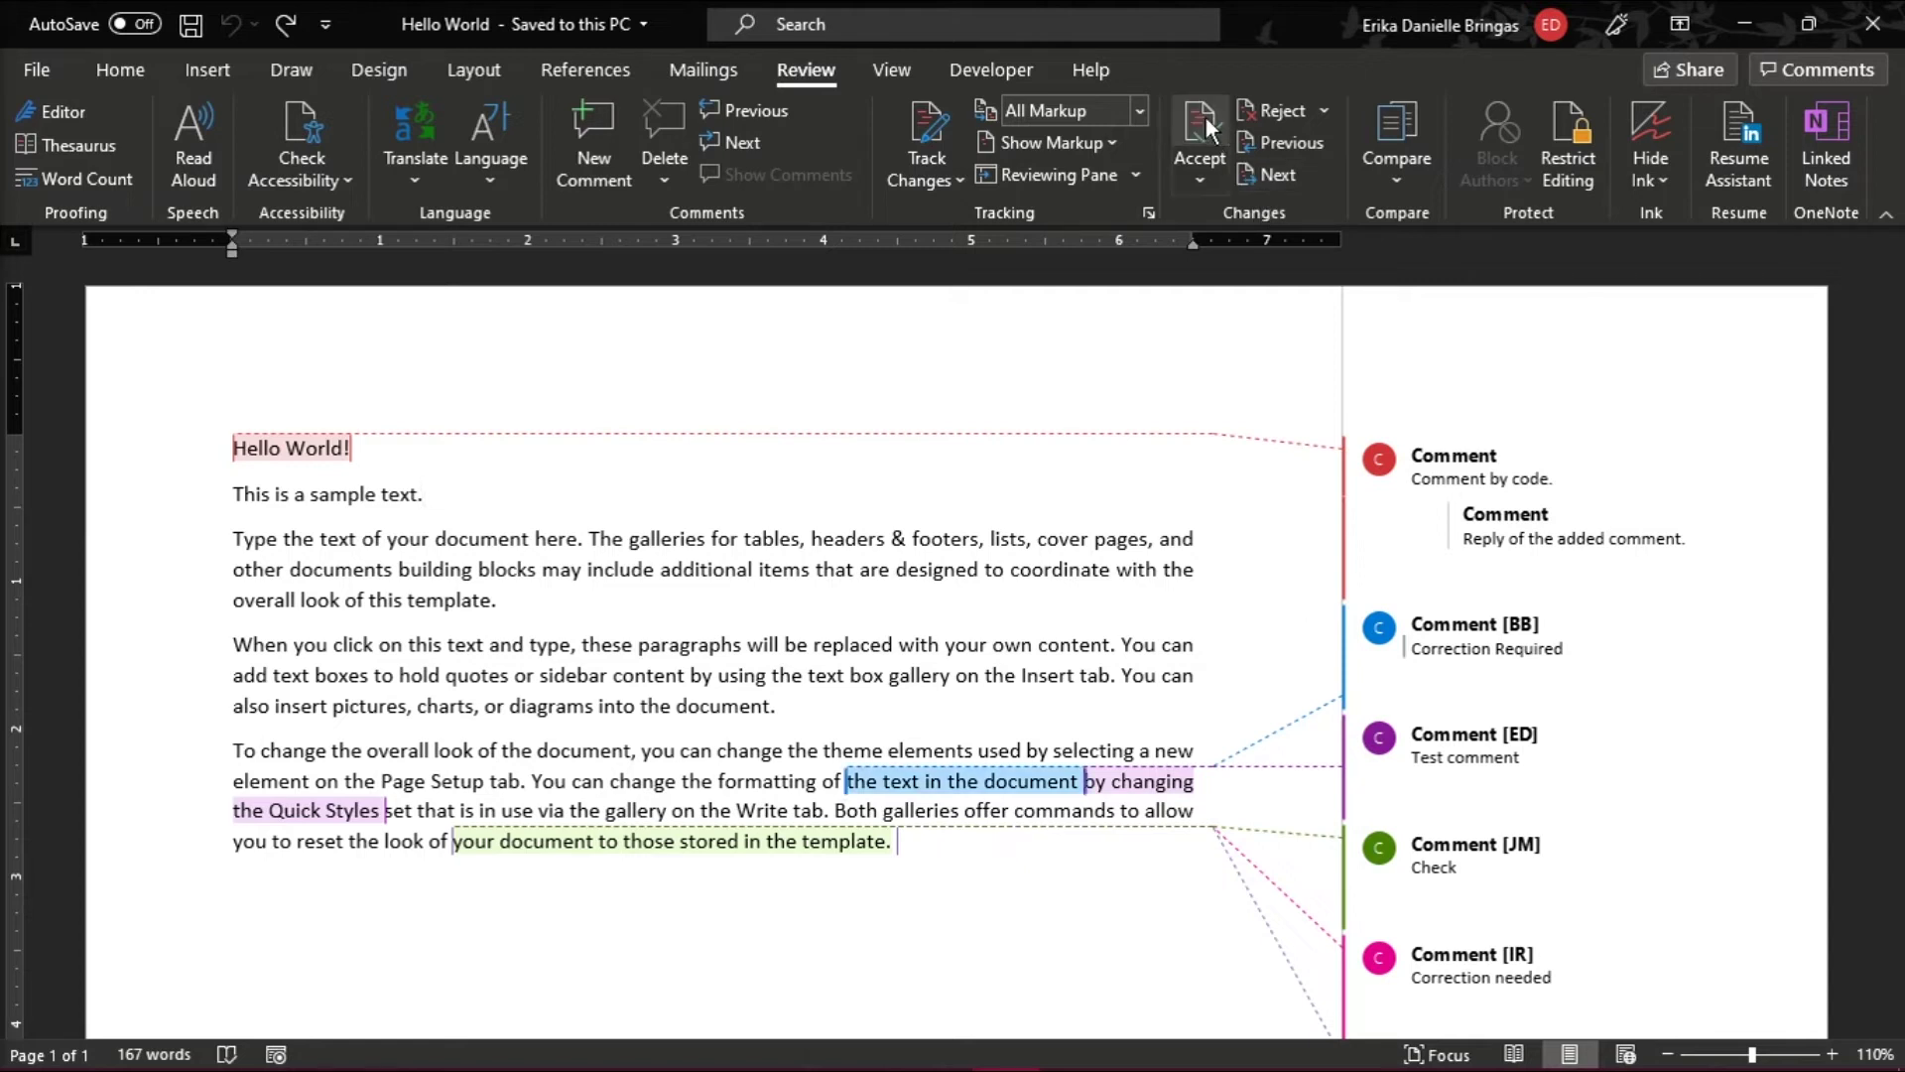
left_click(1205, 116)
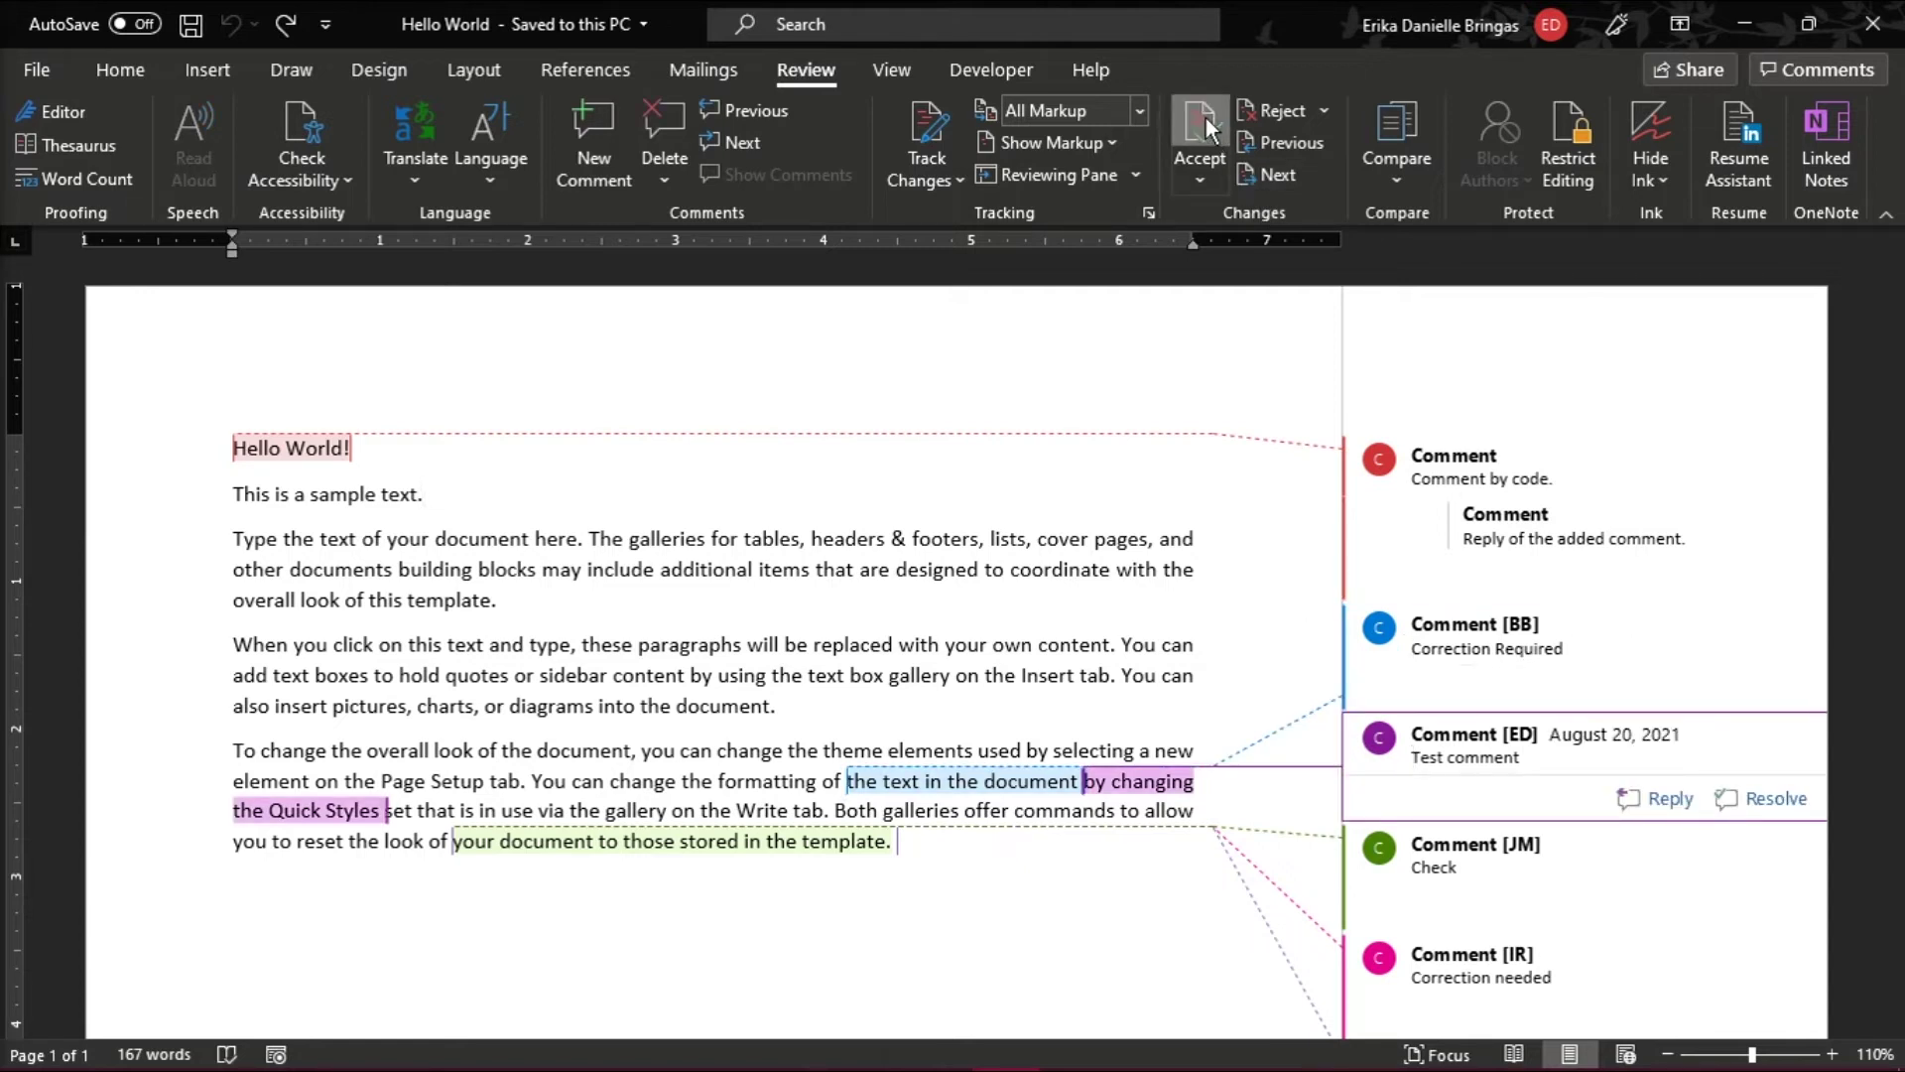
left_click(1205, 115)
left_click(1460, 473)
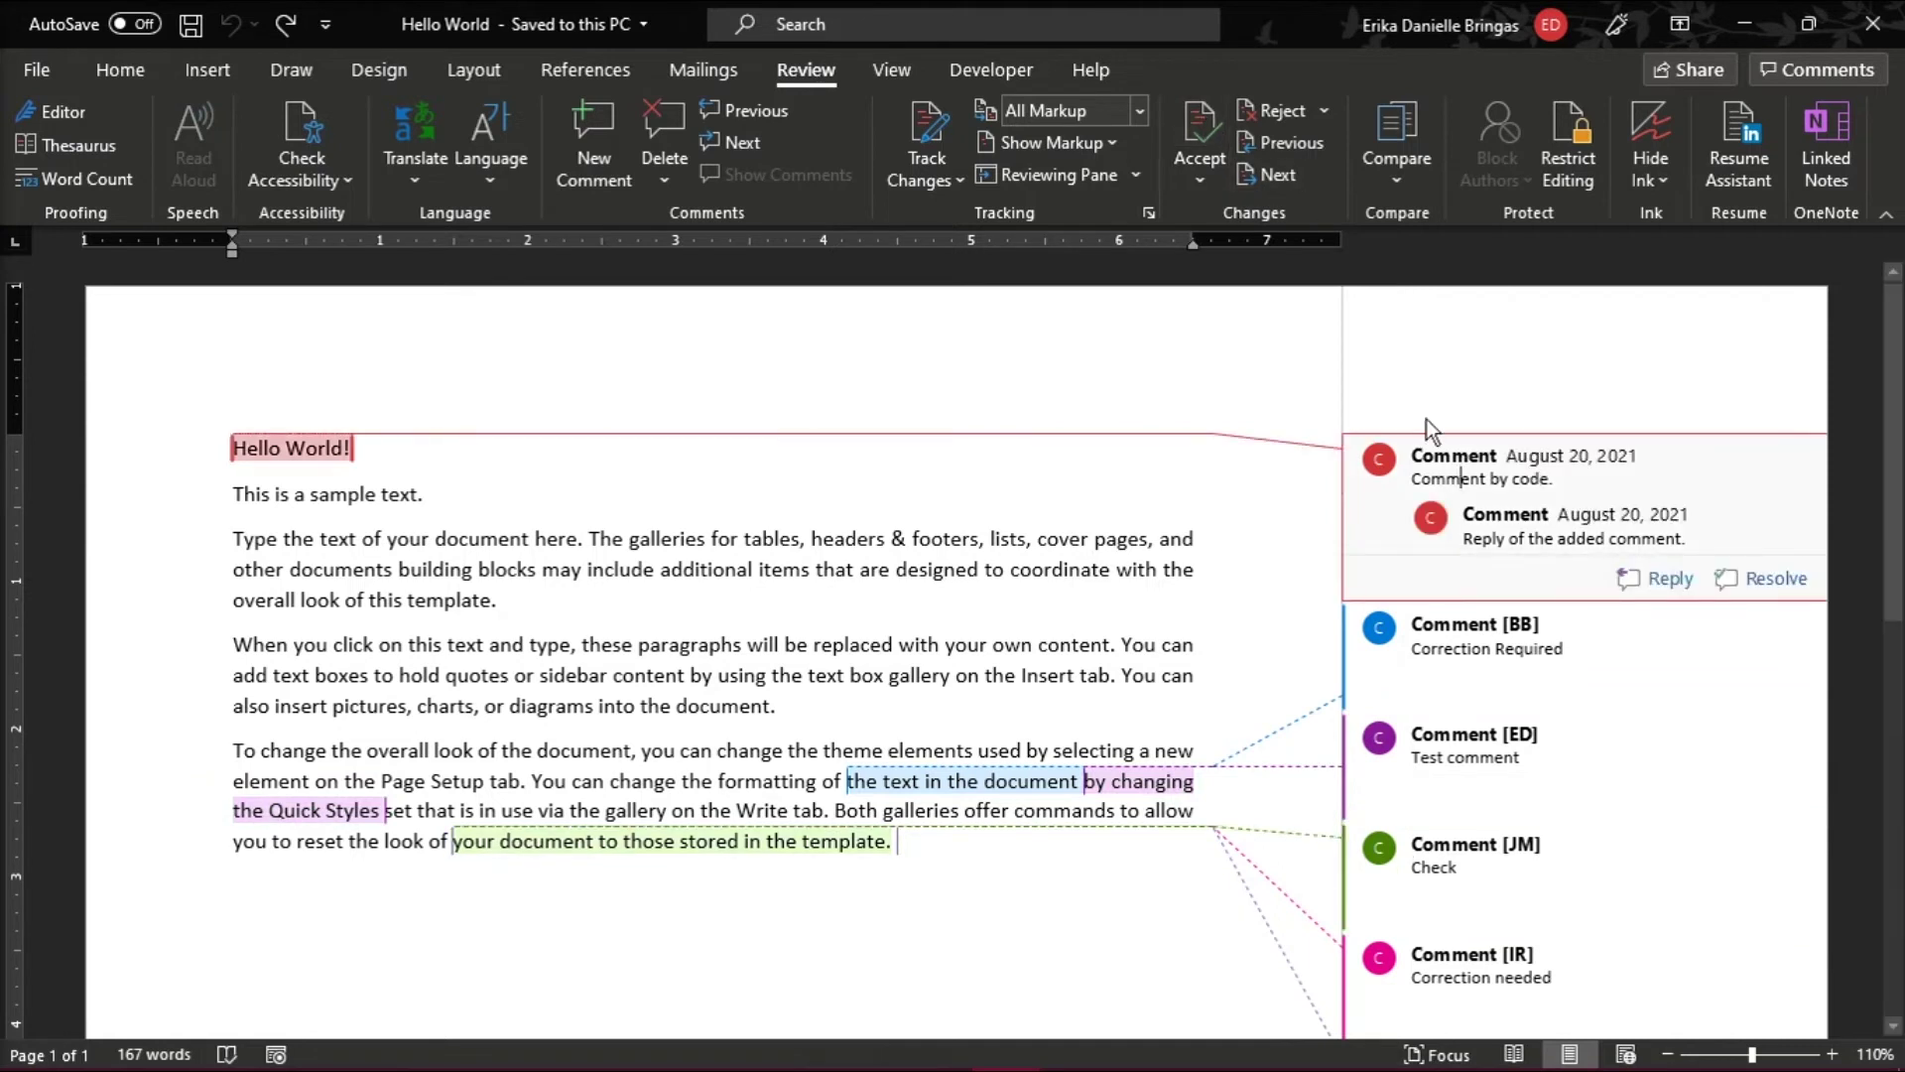
left_click(1217, 137)
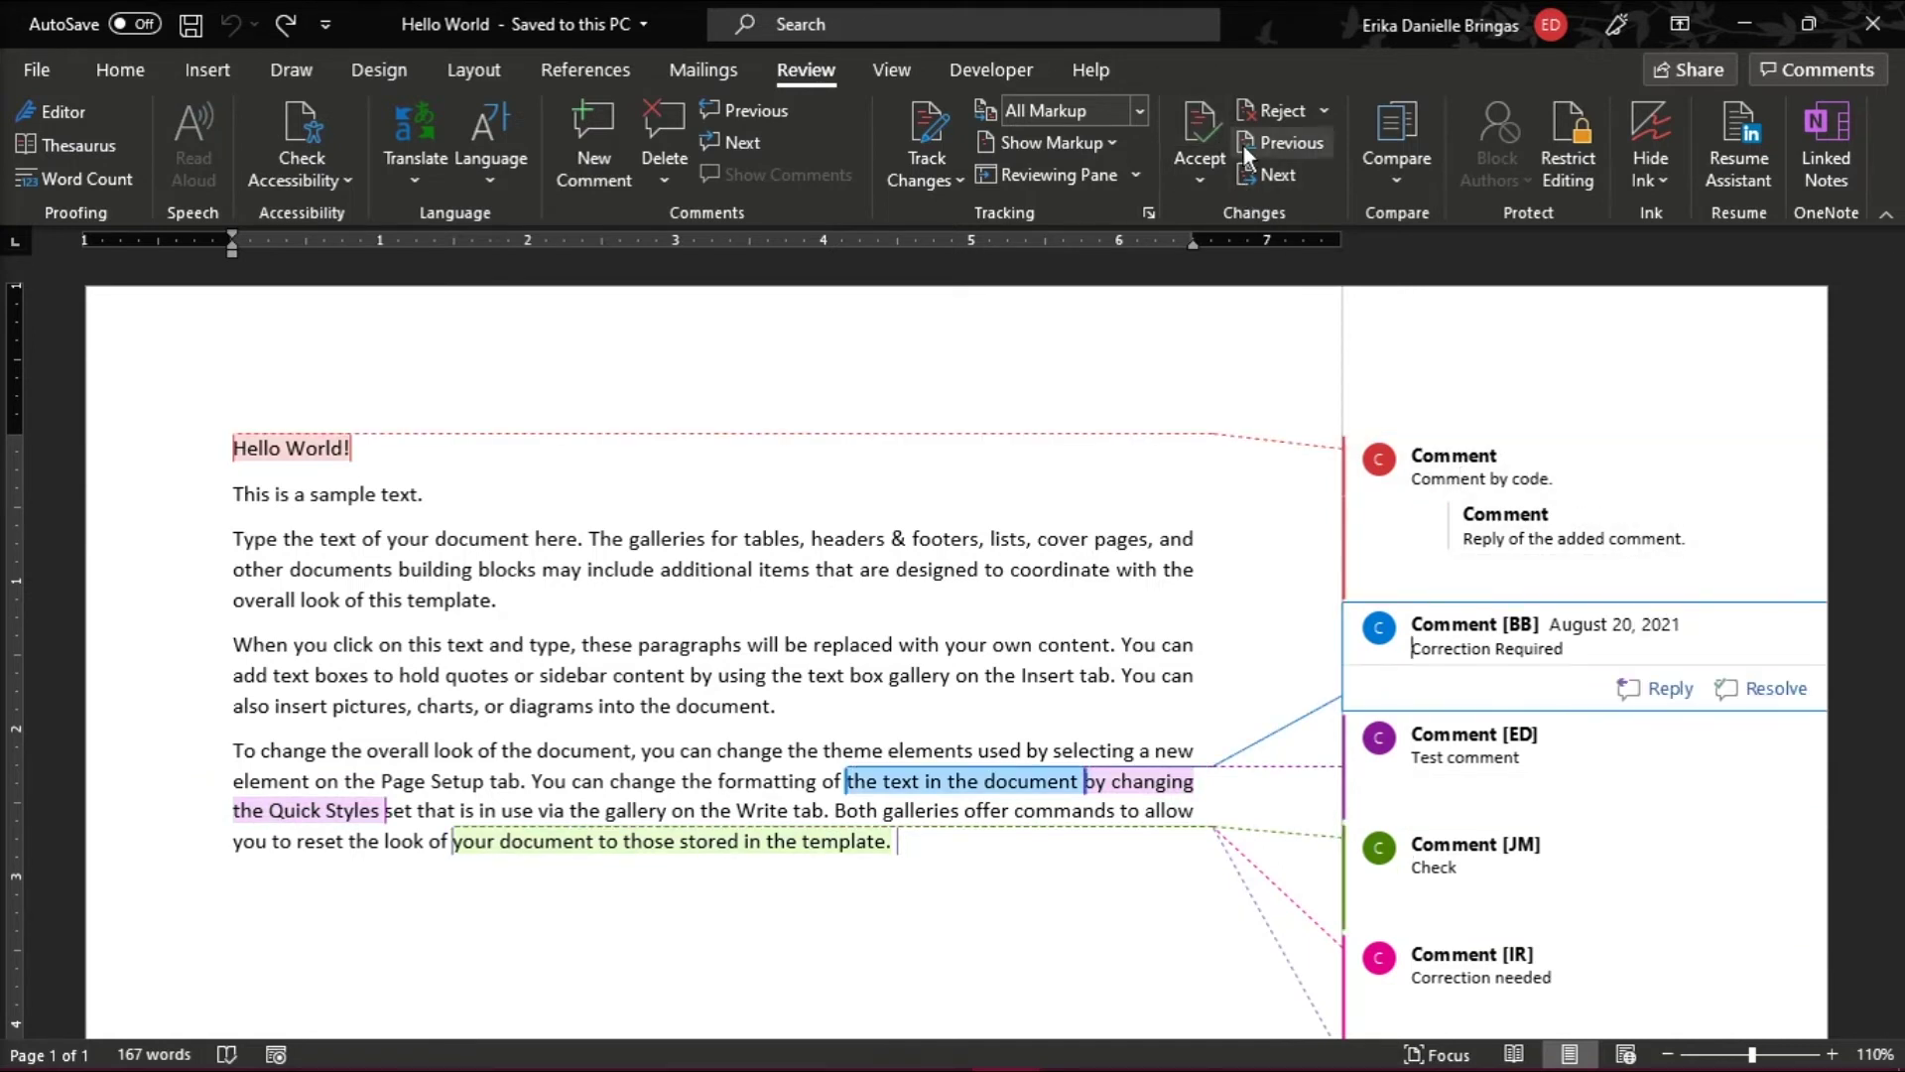
Step: Delete the top comment thread and each remaining comment and tracked change
triple_click(1474, 473)
left_click(1266, 108)
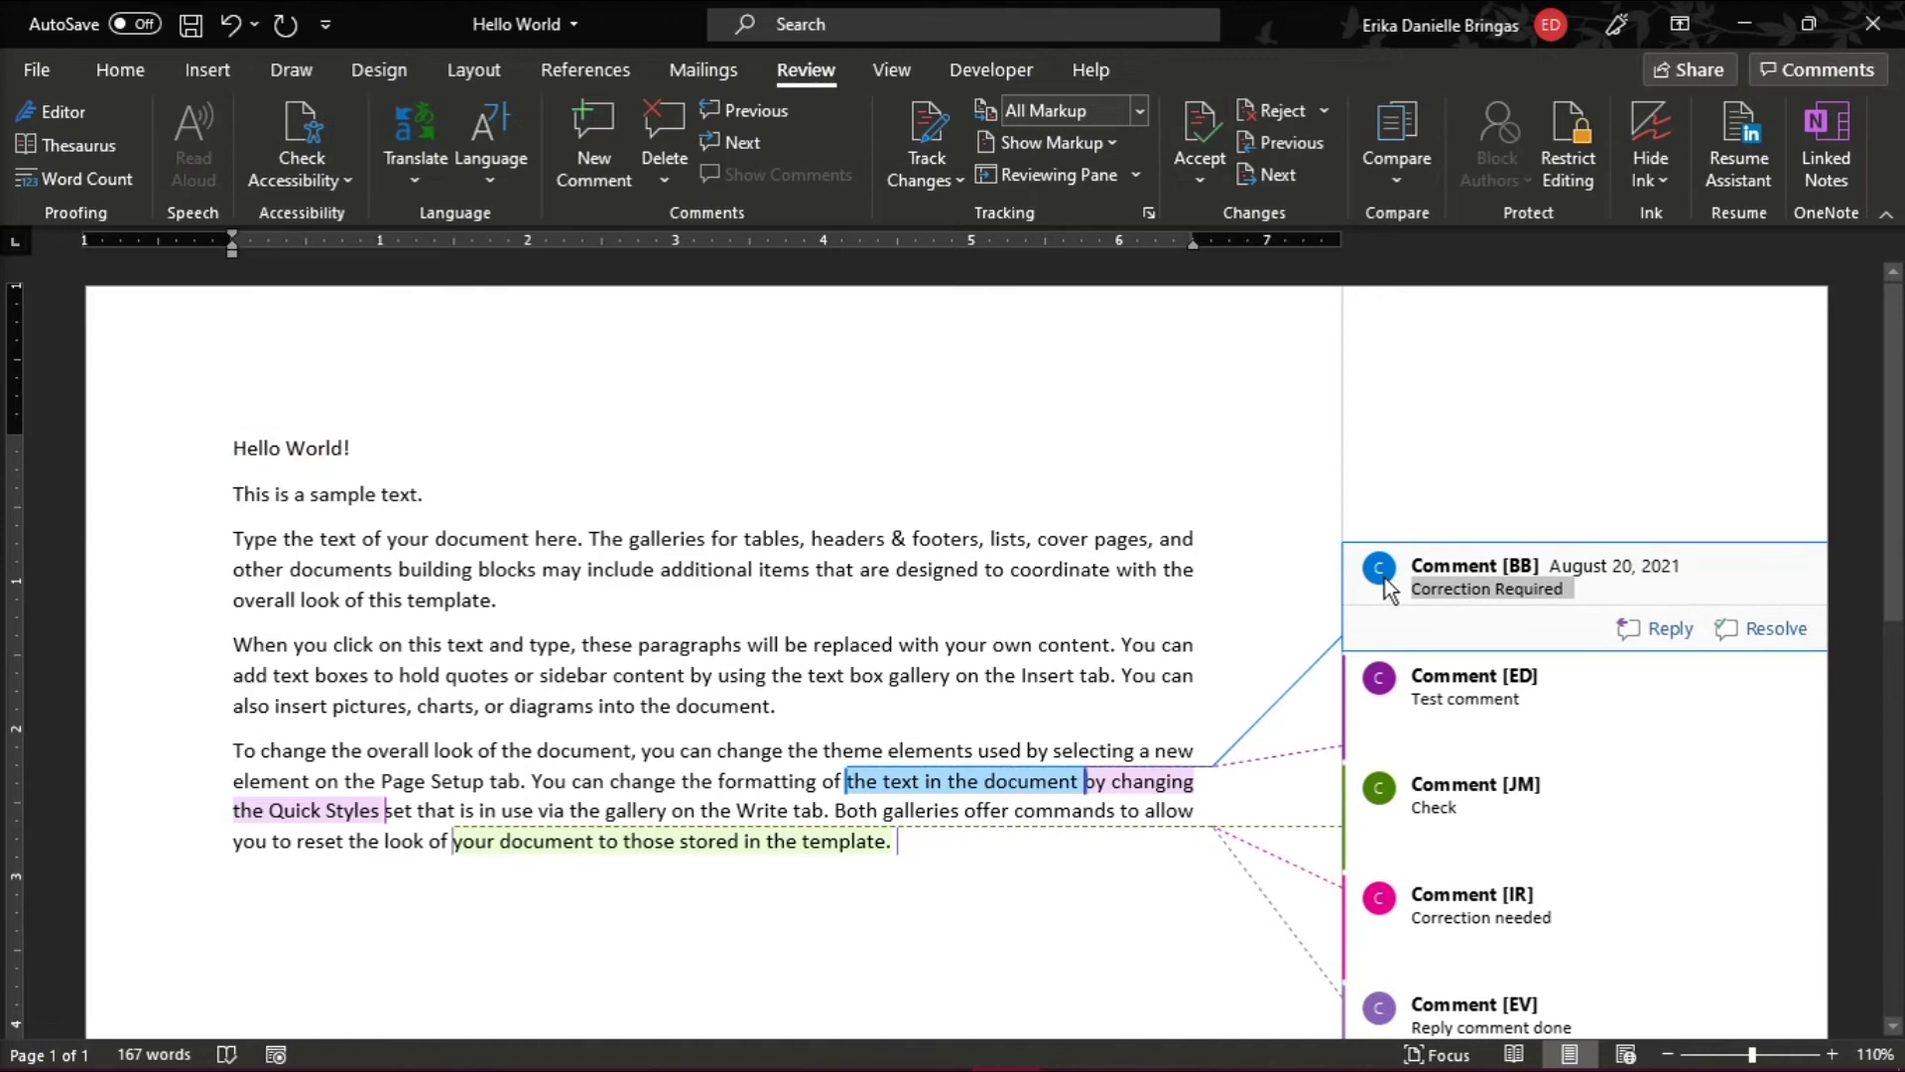
left_click(1264, 107)
left_click(1270, 117)
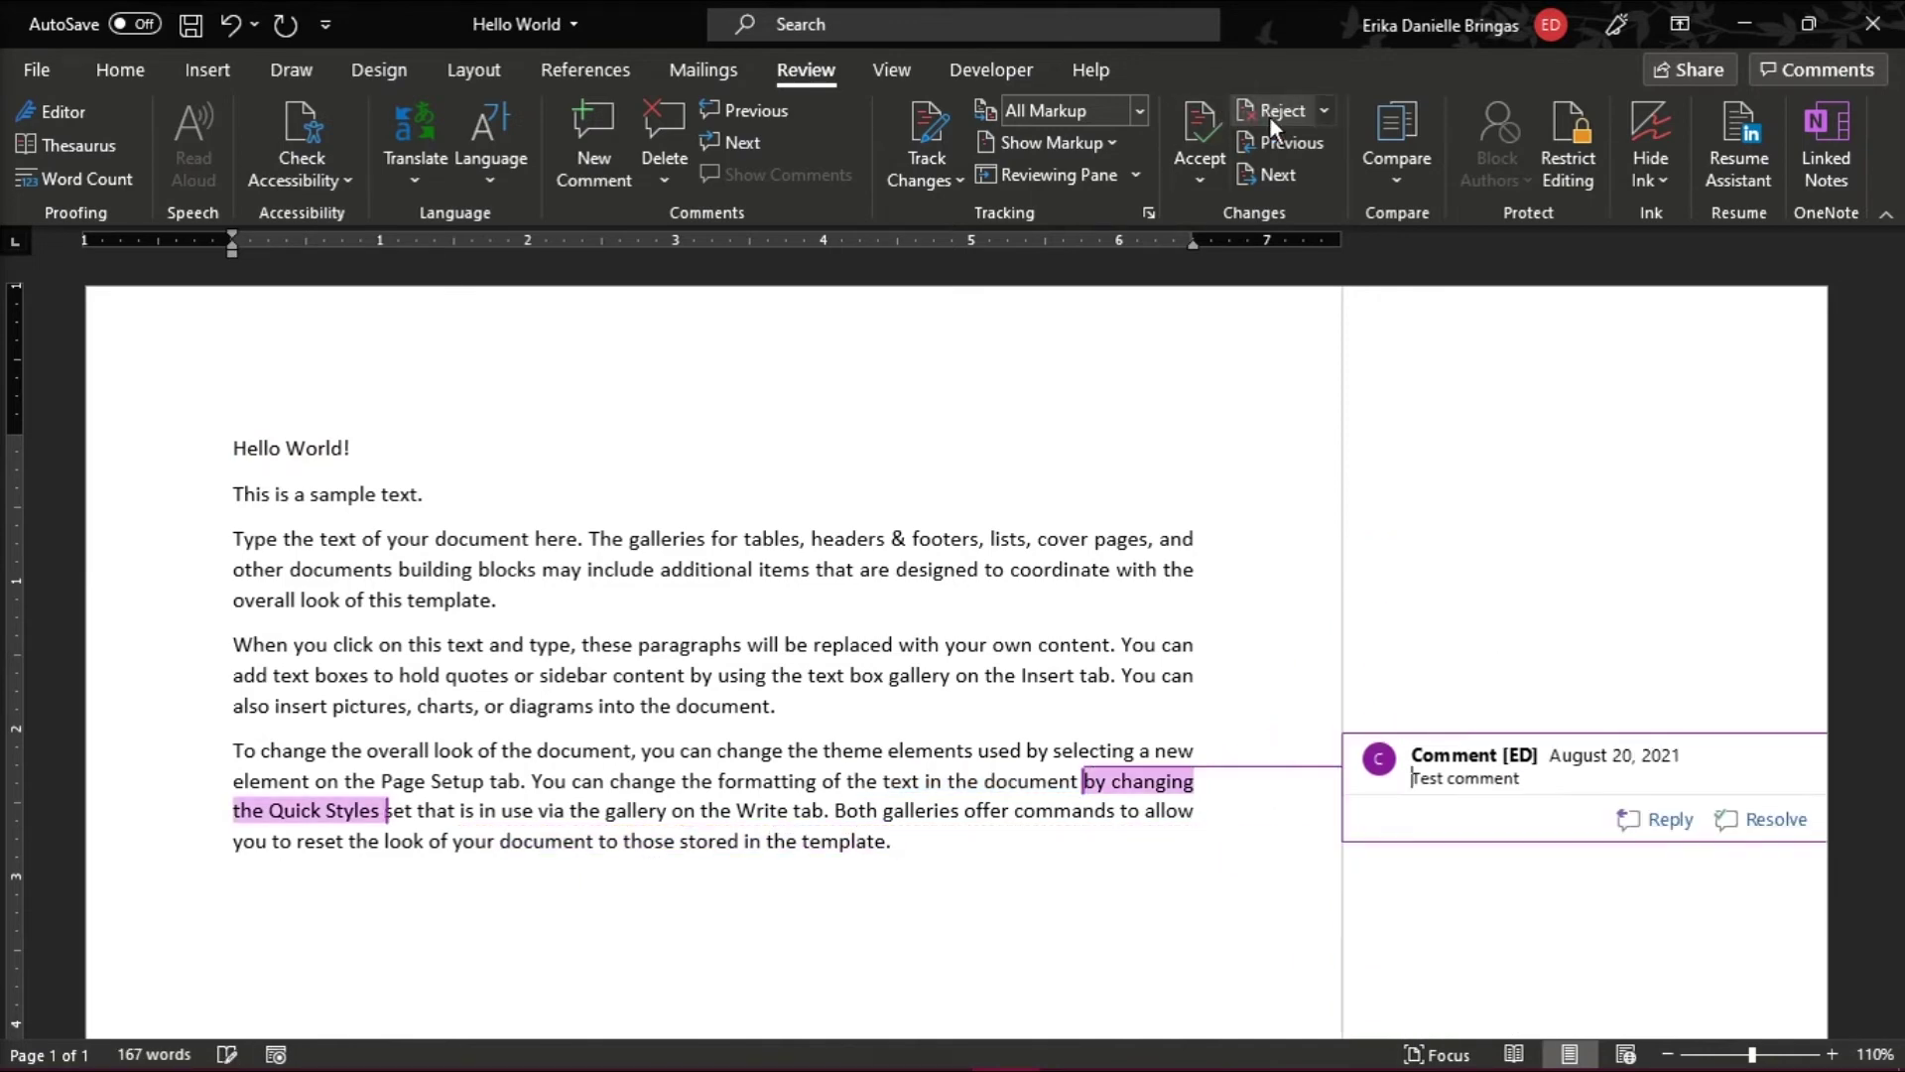
left_click(1270, 117)
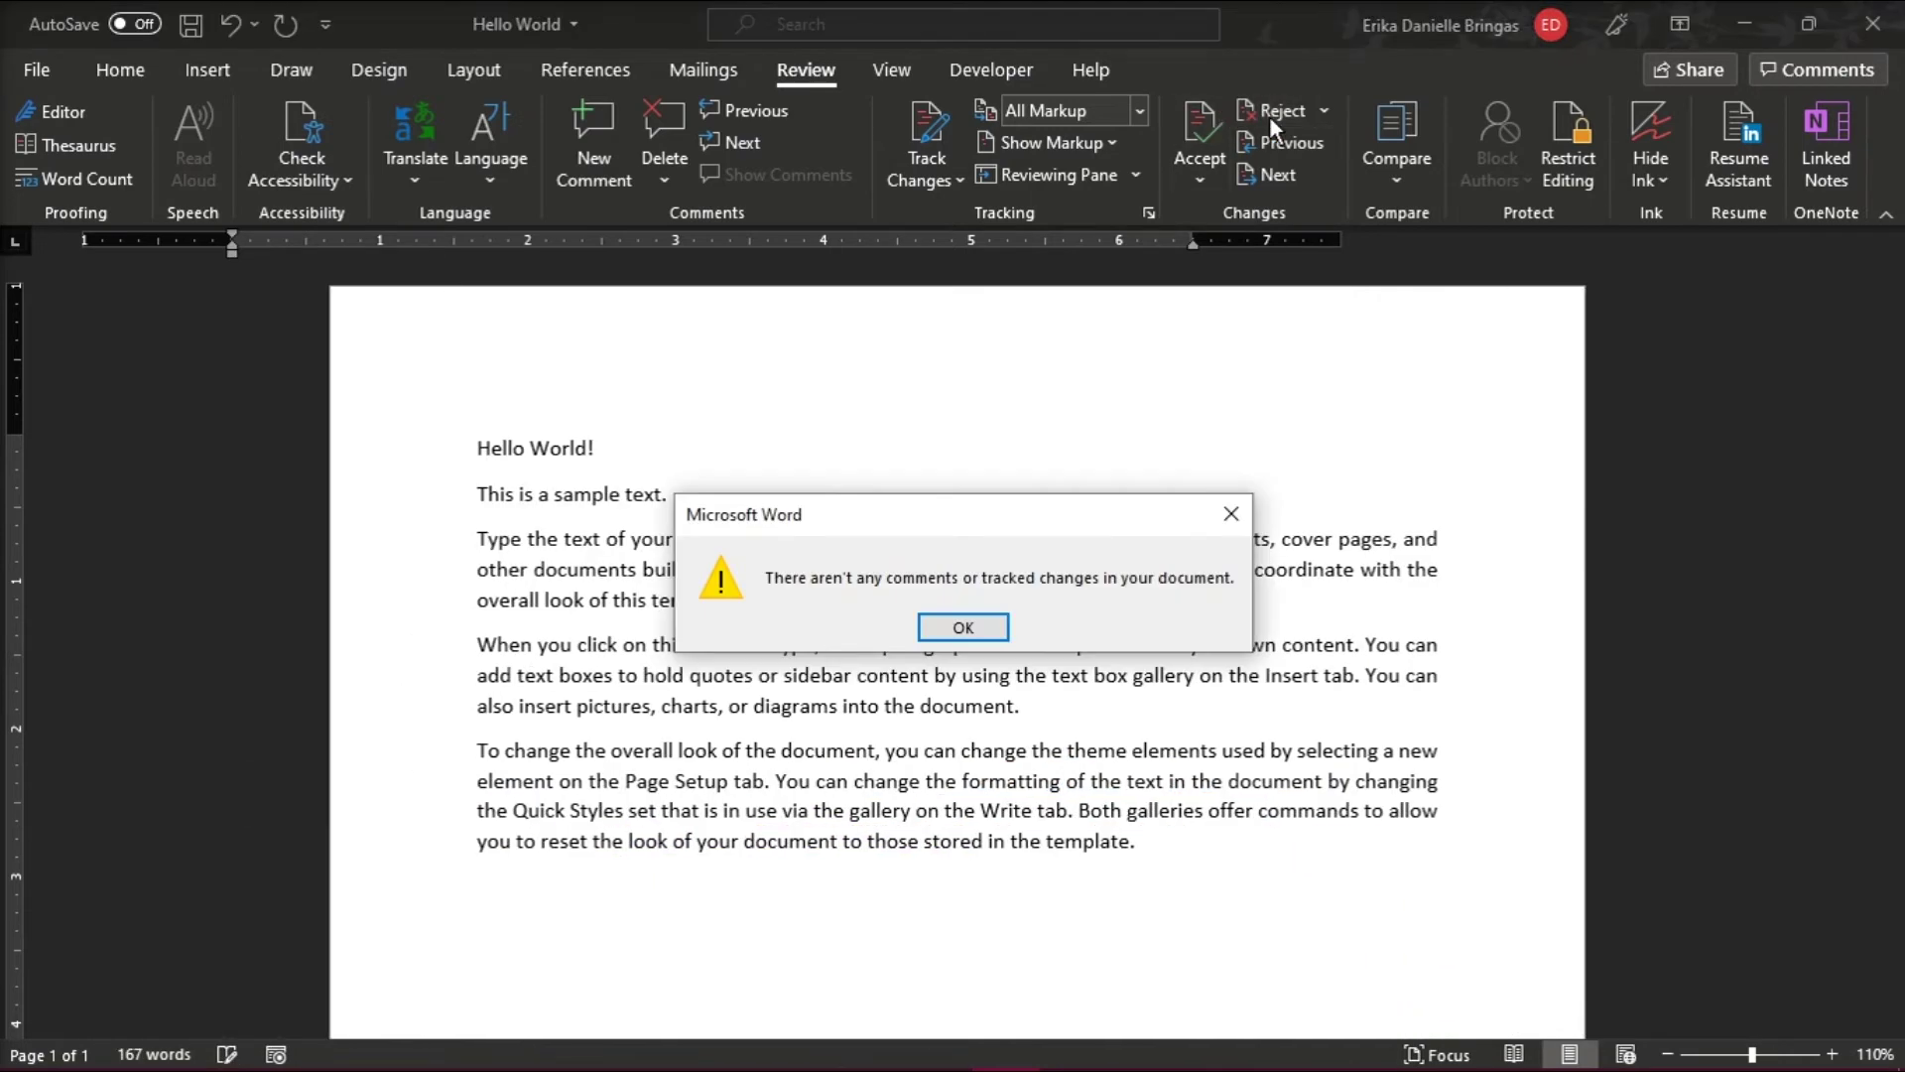
Step: Dismiss the no-comments message with OK and deselect the Quick Styles text
left_click(989, 634)
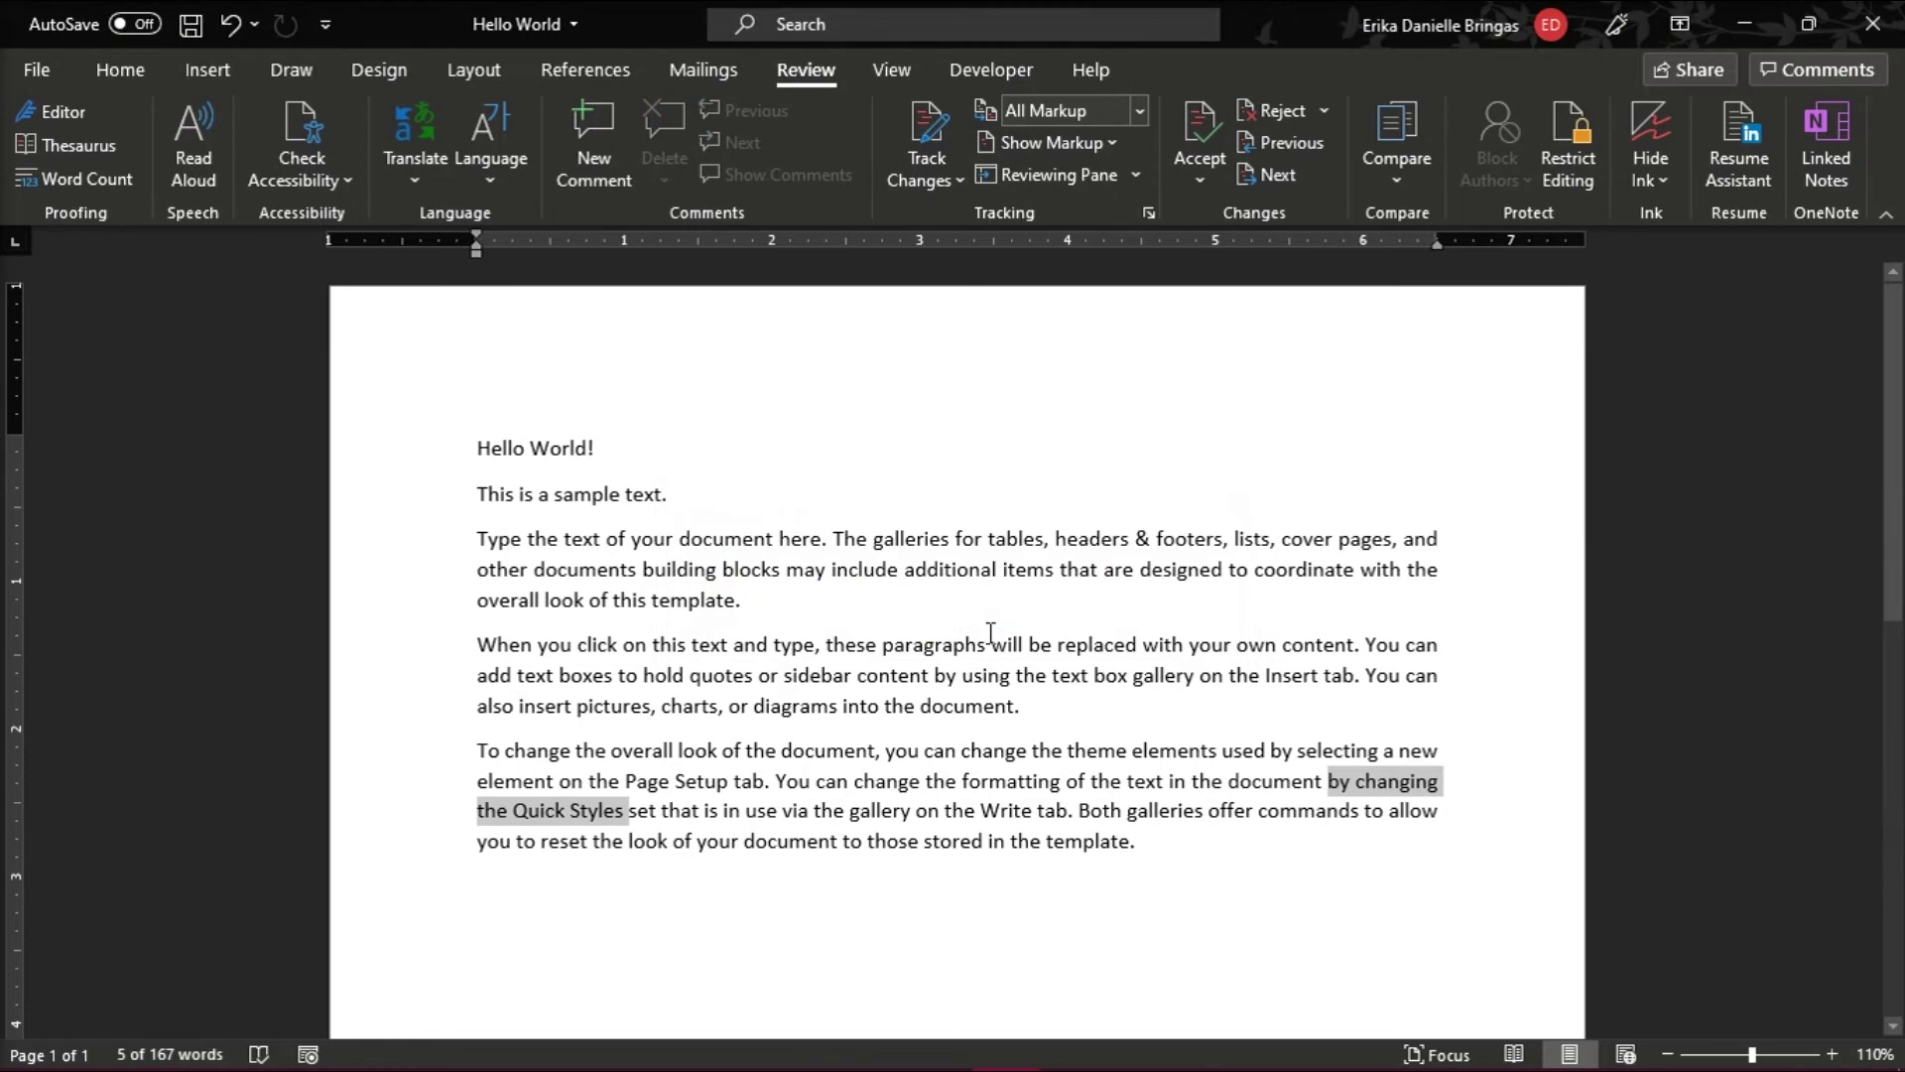
left_click(1253, 835)
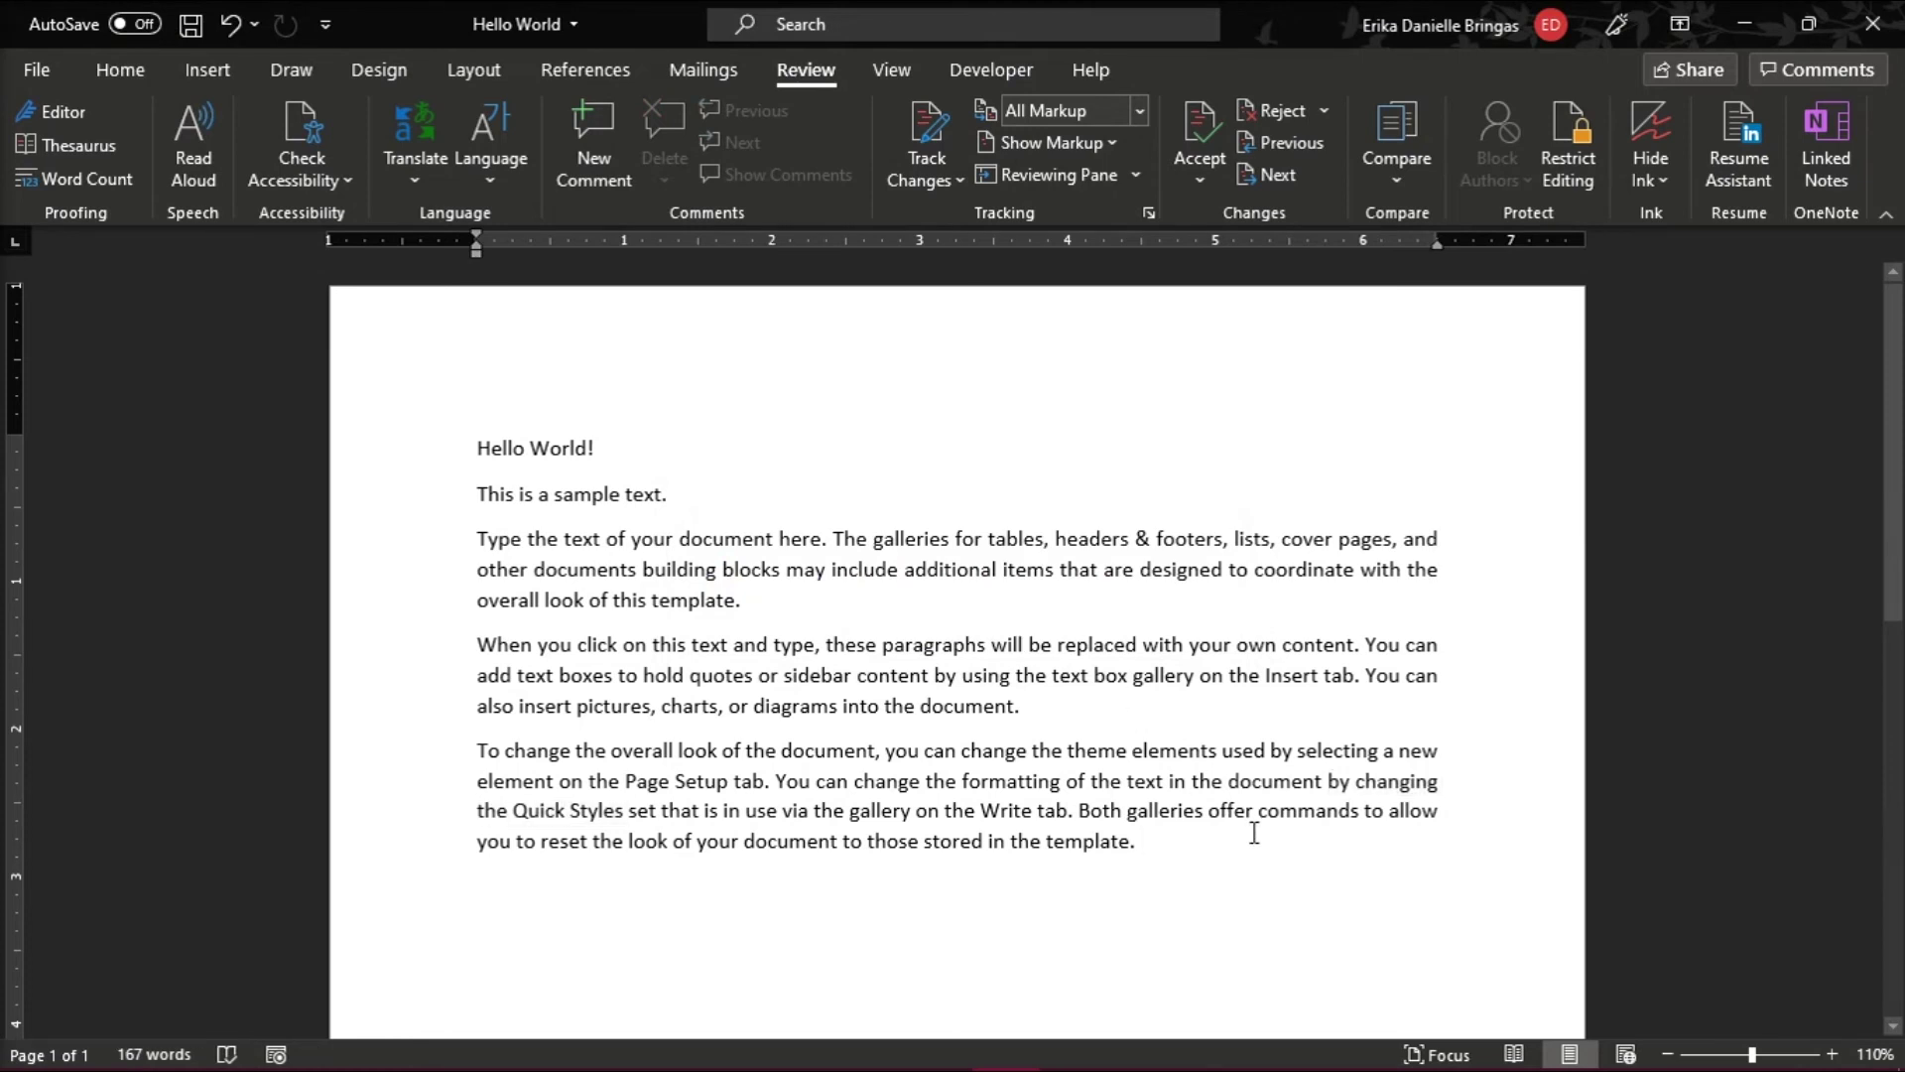